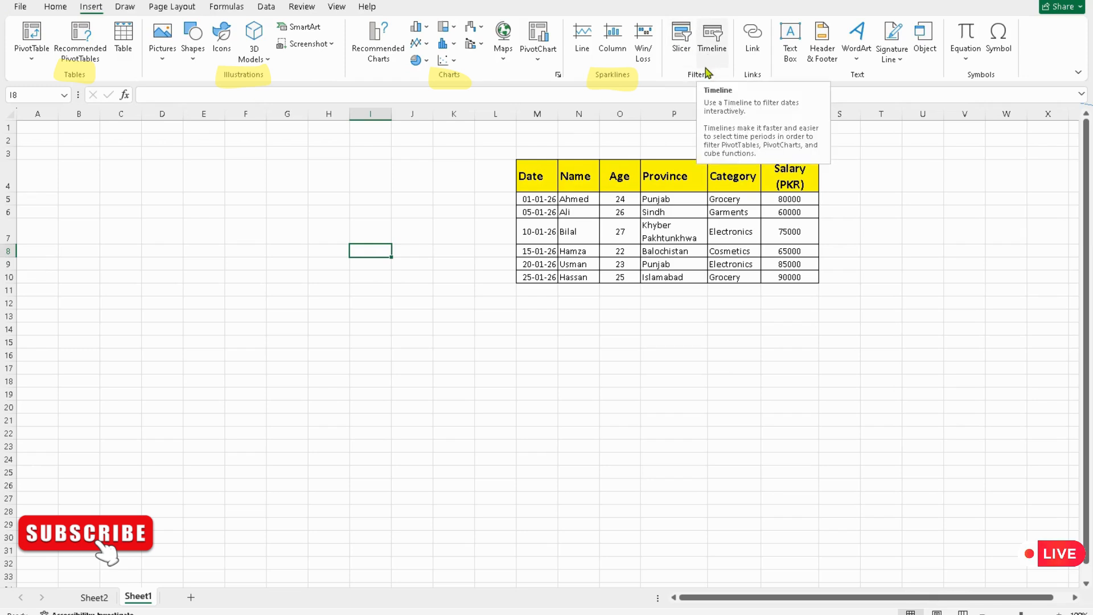
Step: Convert the data range M4:R10 into a table
left_click(680, 50)
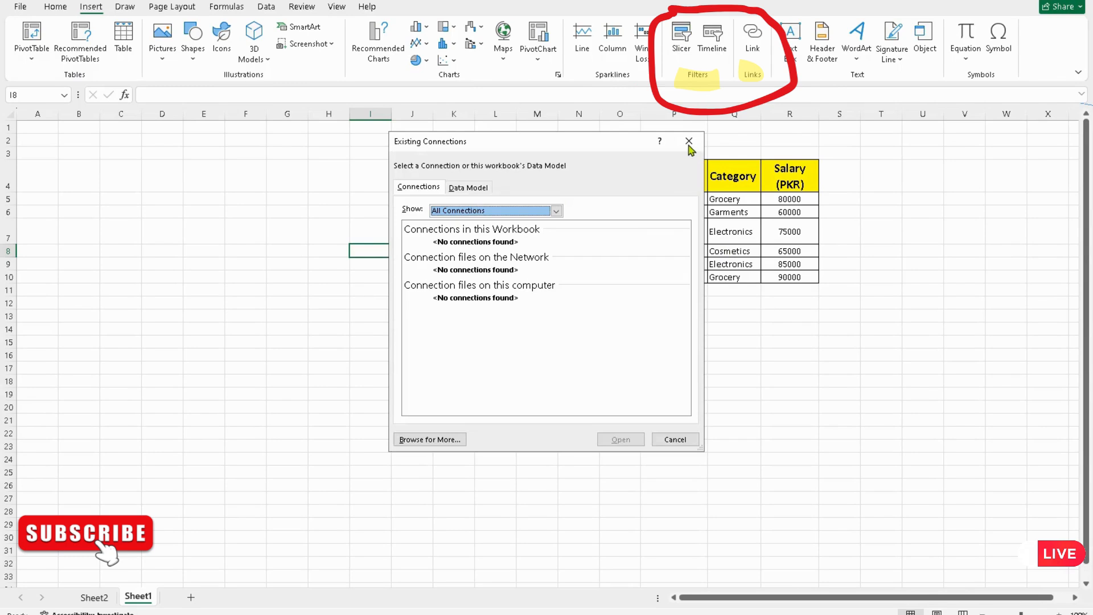
left_click(687, 140)
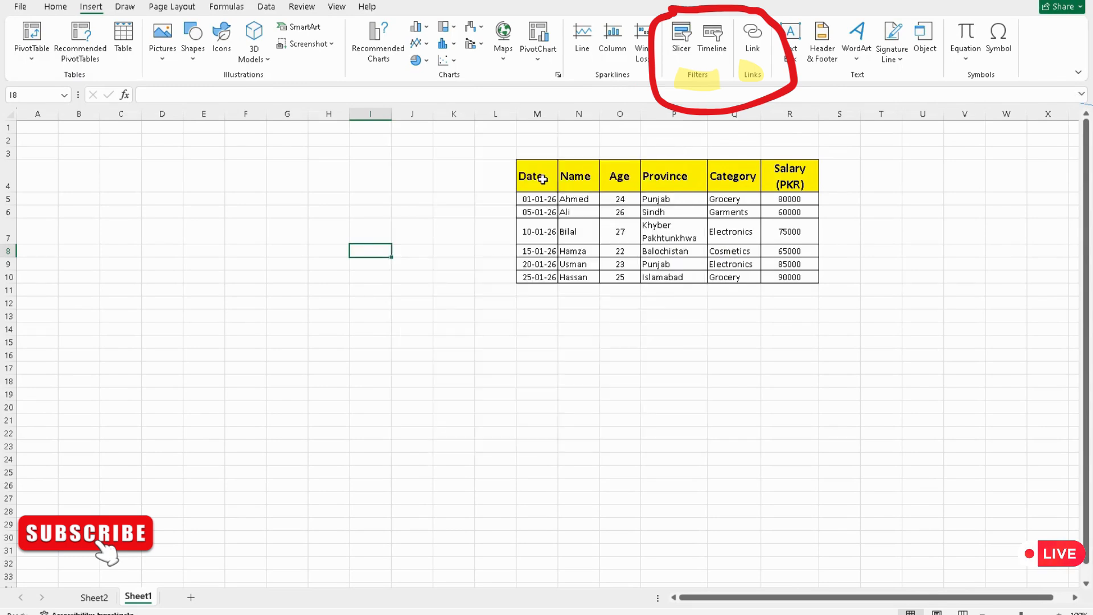
left_click_drag(540, 174, 807, 290)
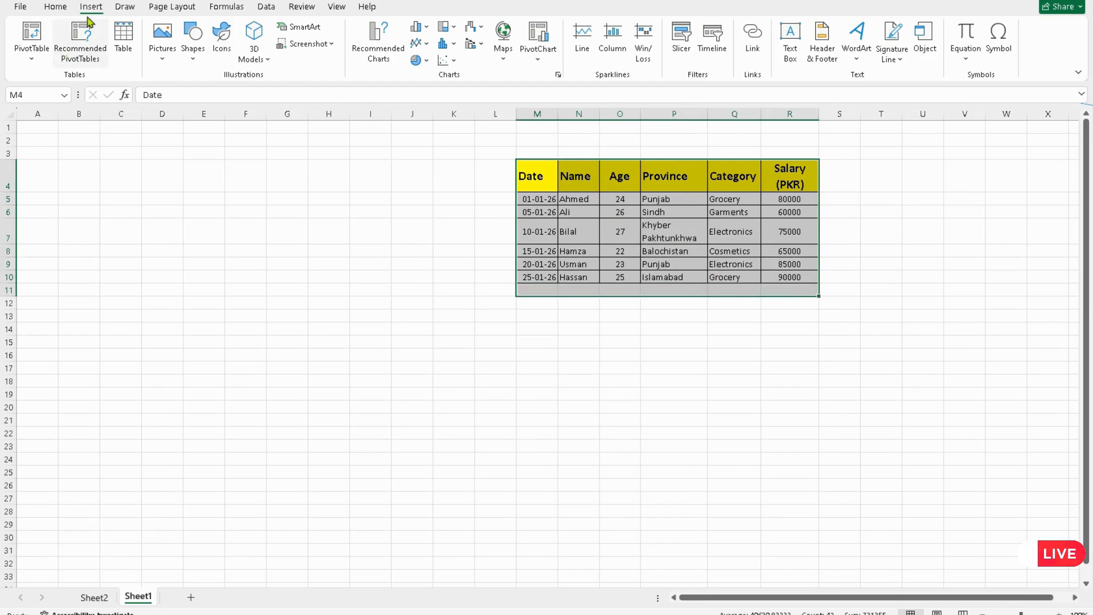
left_click(668, 356)
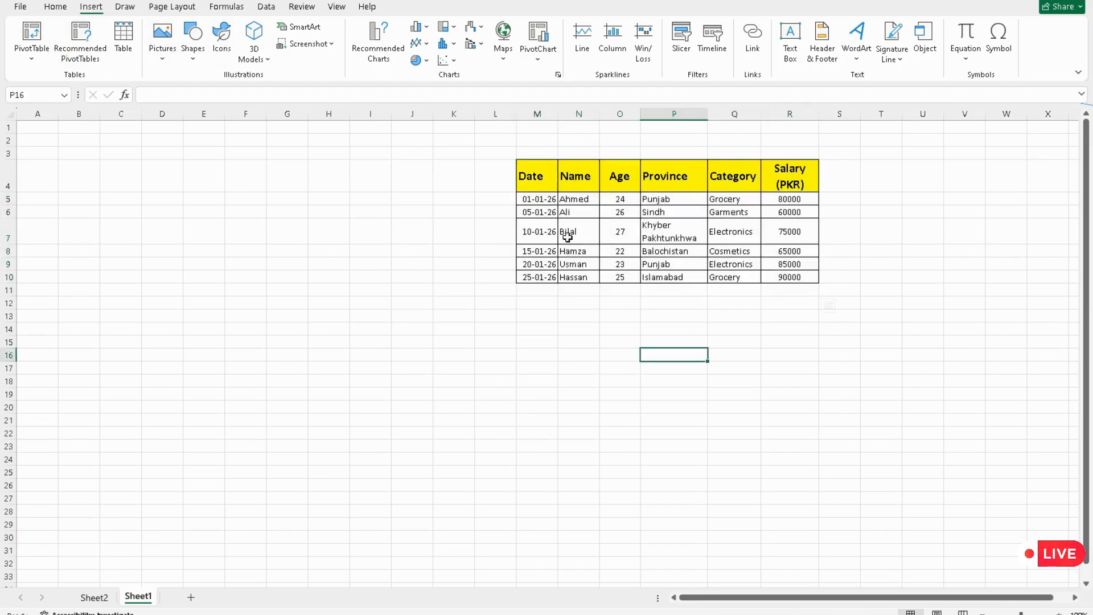
left_click(534, 177)
left_click_drag(533, 177, 796, 274)
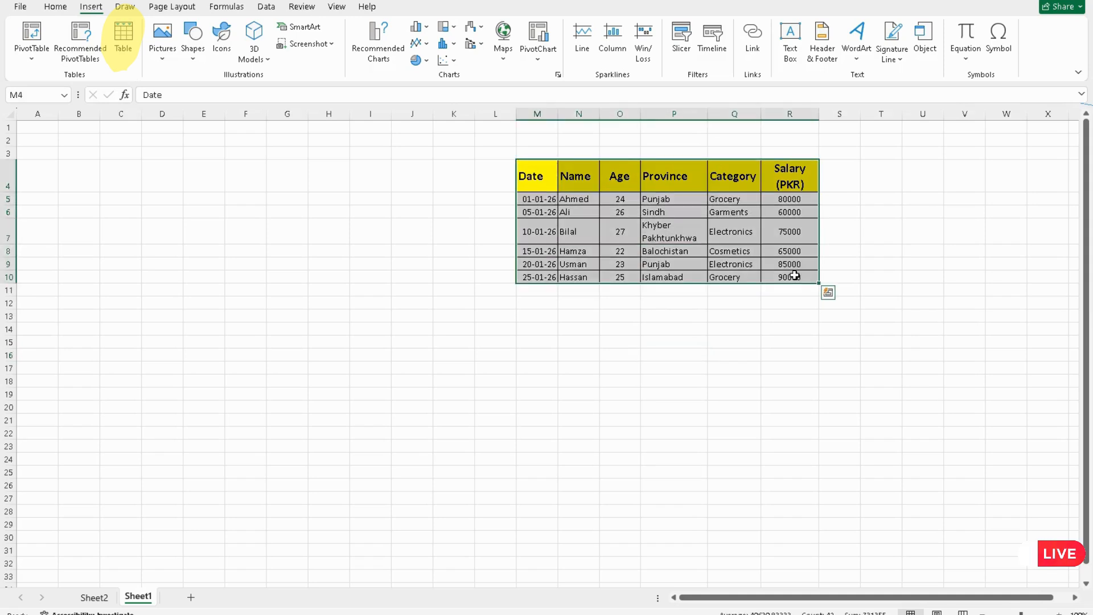
left_click(121, 45)
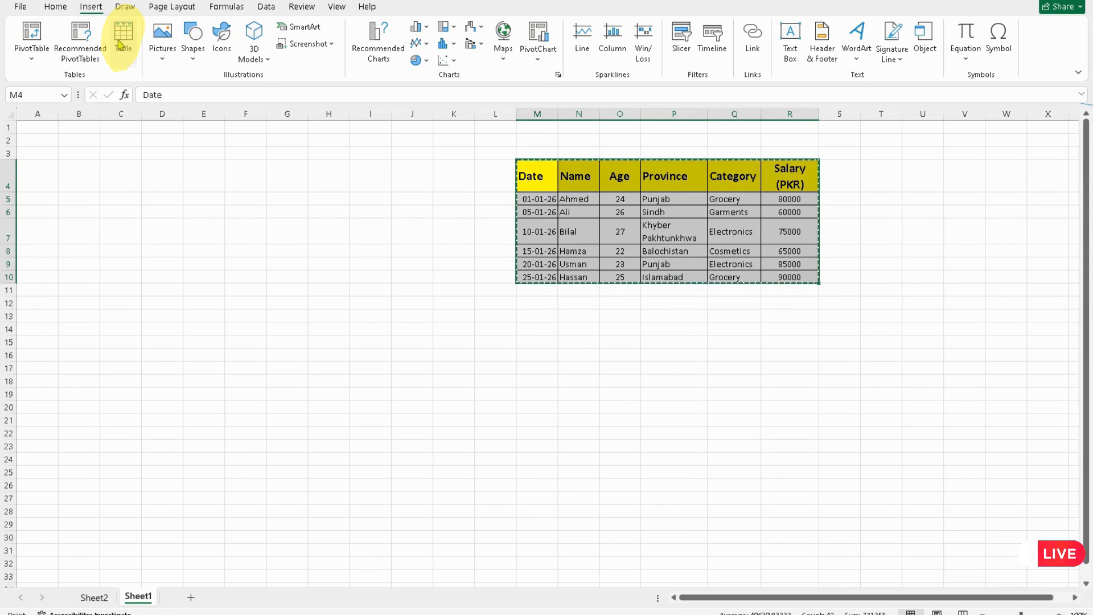
left_click(791, 238)
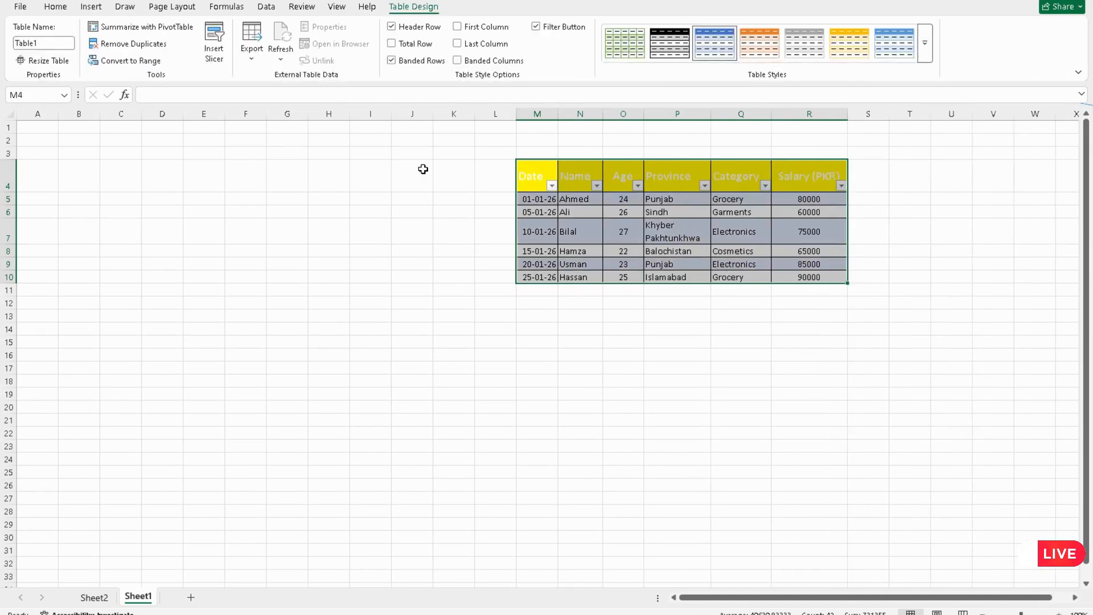
Step: Insert slicers for Date, Name, Age, Province, Category and Salary (PKR)
left_click(97, 7)
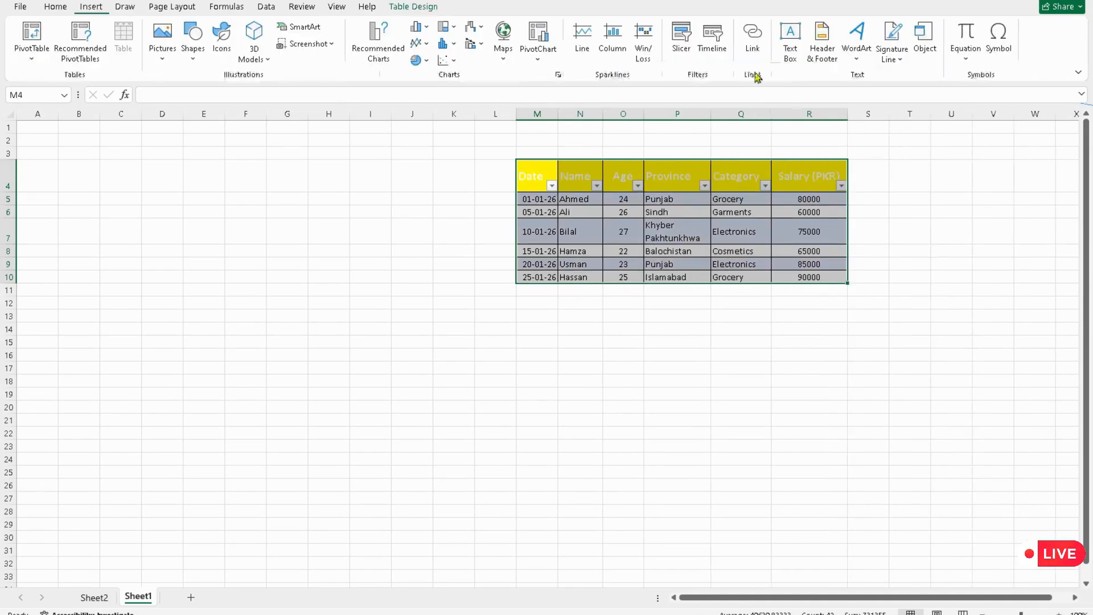
left_click(680, 57)
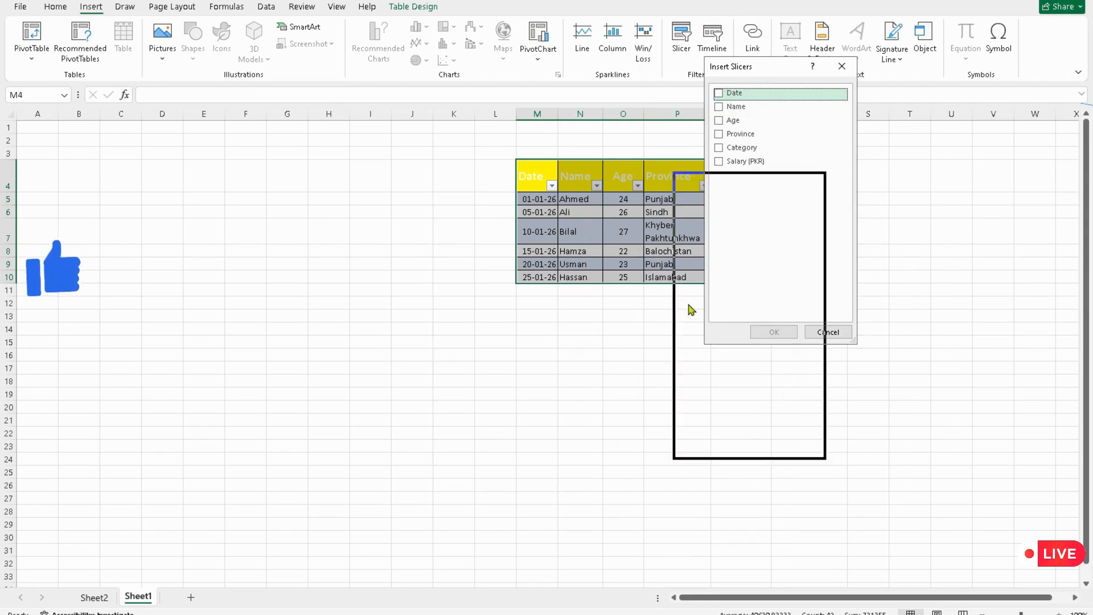
left_click_drag(561, 151, 231, 130)
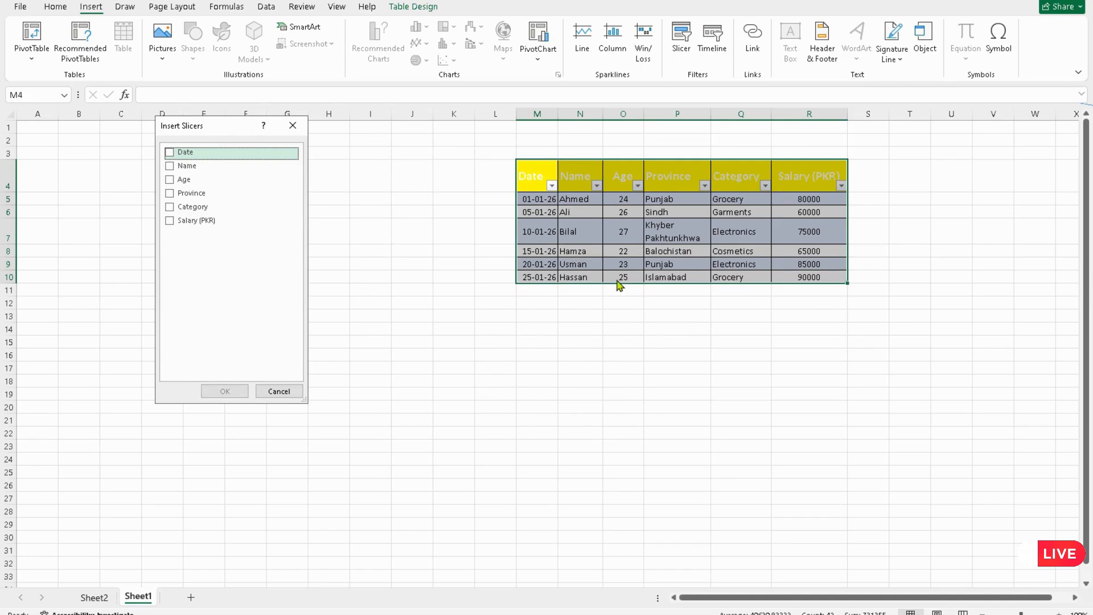
left_click(174, 158)
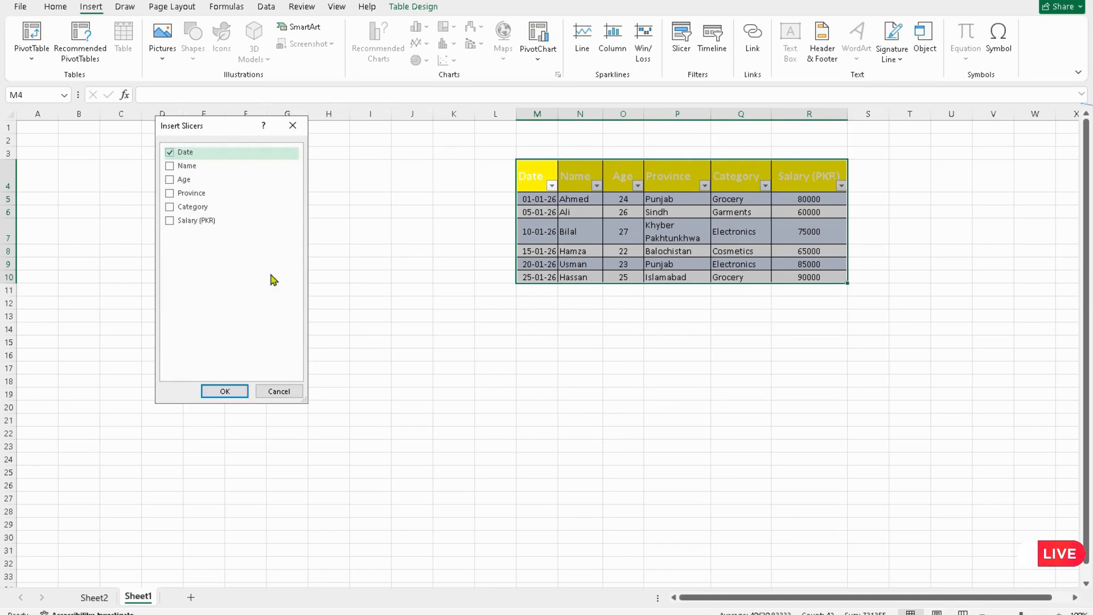
left_click(170, 167)
left_click(170, 180)
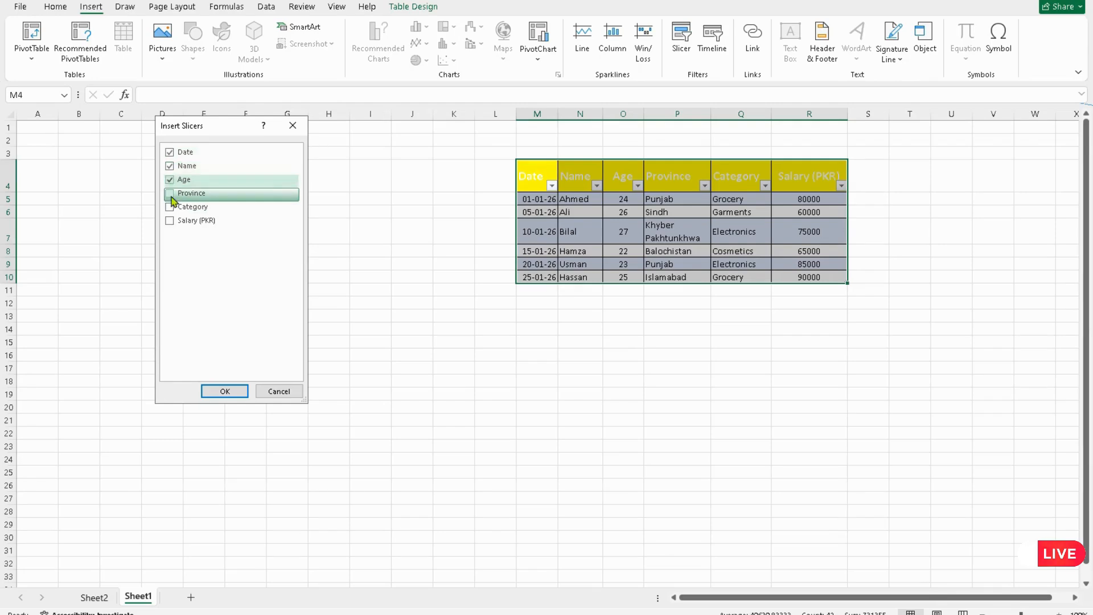
left_click(170, 194)
left_click(170, 208)
left_click(170, 221)
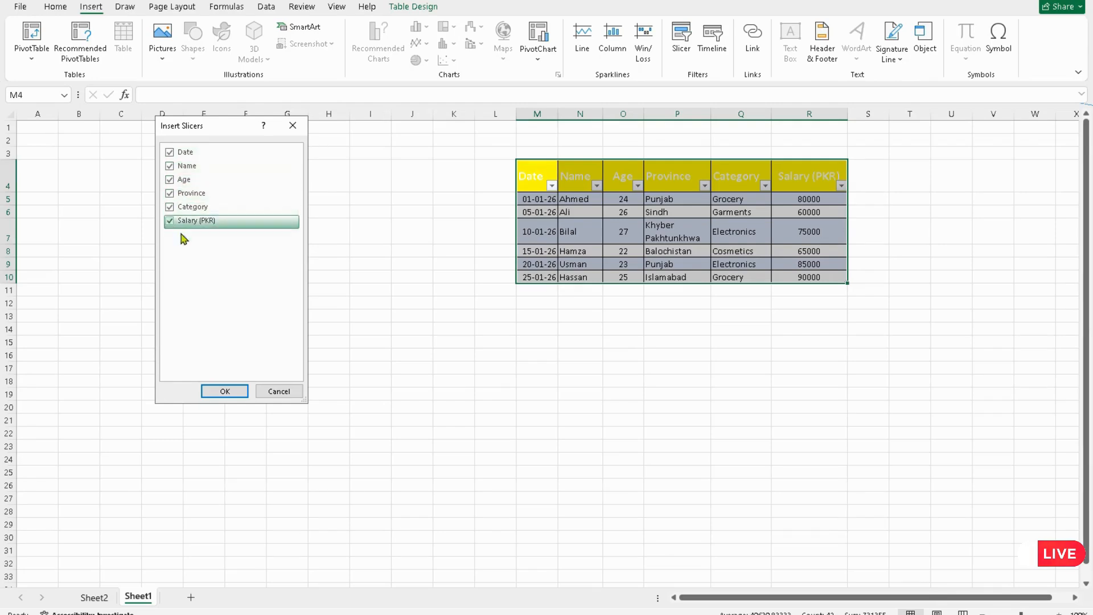
left_click(224, 390)
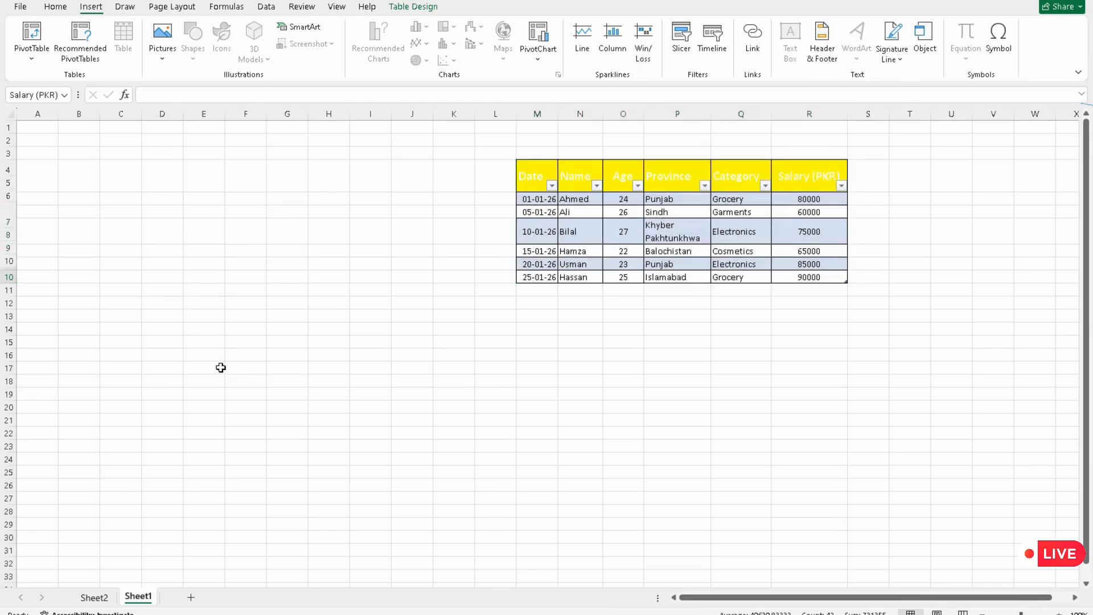
Step: Arrange the six slicers side by side below the table
left_click_drag(462, 194, 268, 283)
left_click_drag(464, 202, 284, 237)
left_click_drag(482, 230, 369, 243)
left_click_drag(506, 261, 488, 243)
left_click_drag(577, 298, 627, 241)
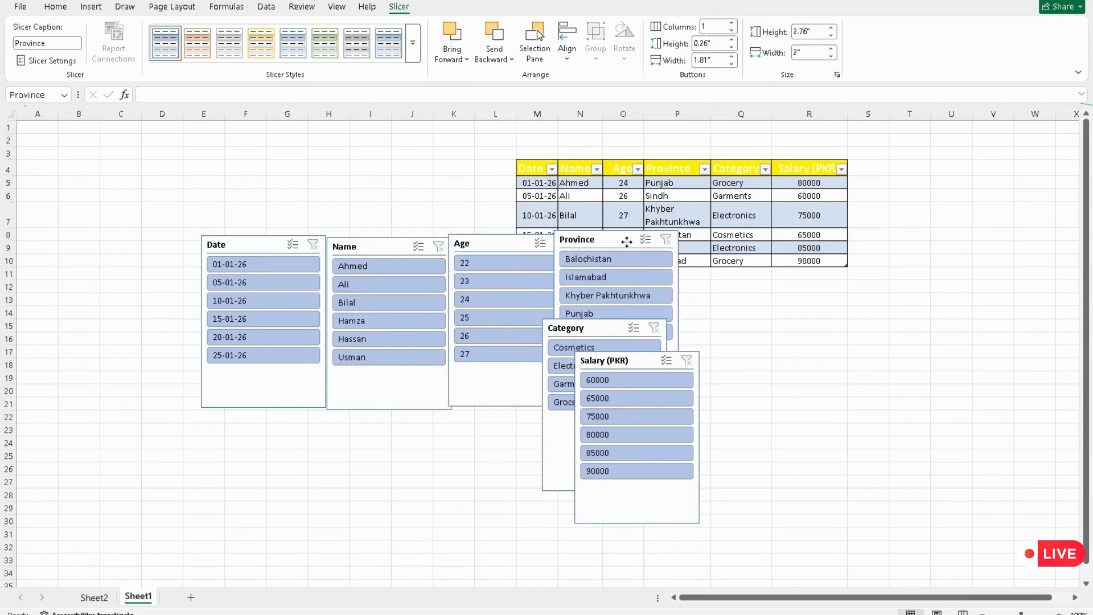
left_click_drag(604, 318, 732, 239)
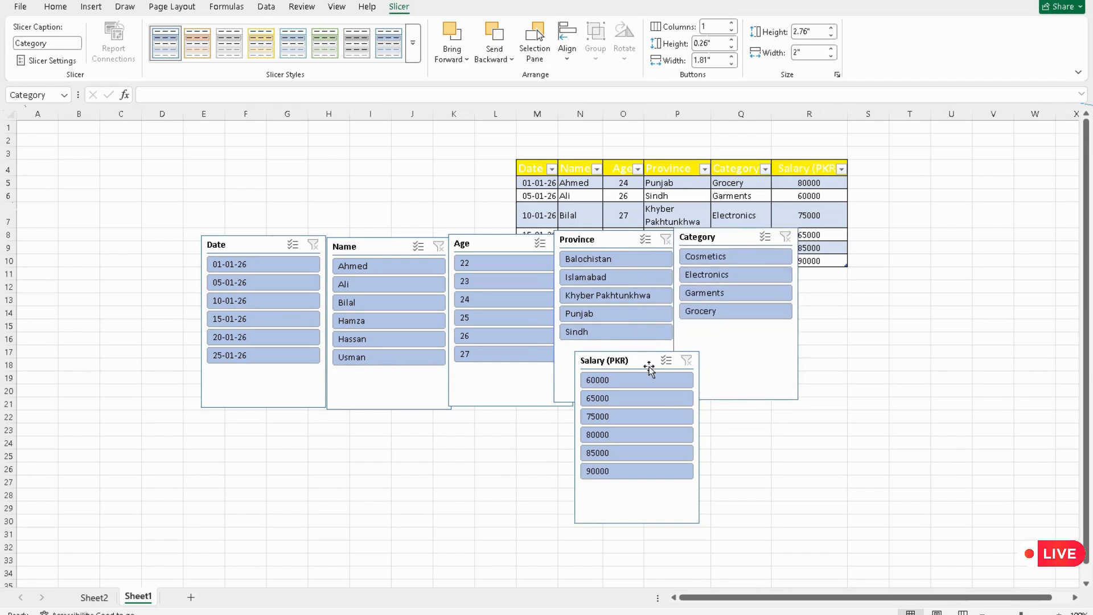
left_click_drag(656, 365, 864, 234)
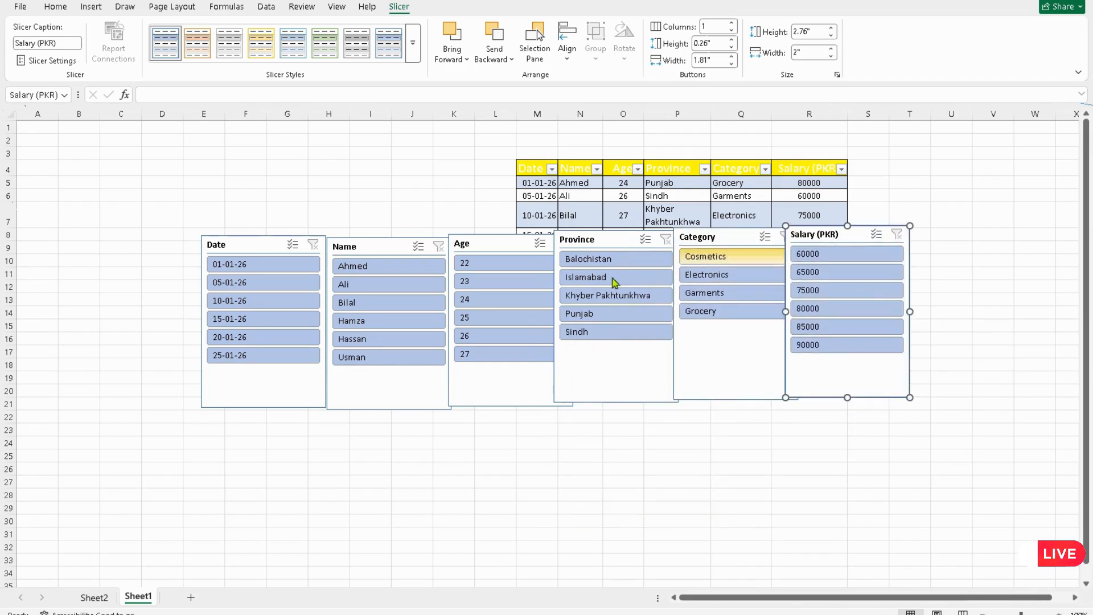
Step: Filter the table by selecting different provinces and categories in their slicers, and shift the Age slicer slightly
left_click(605, 259)
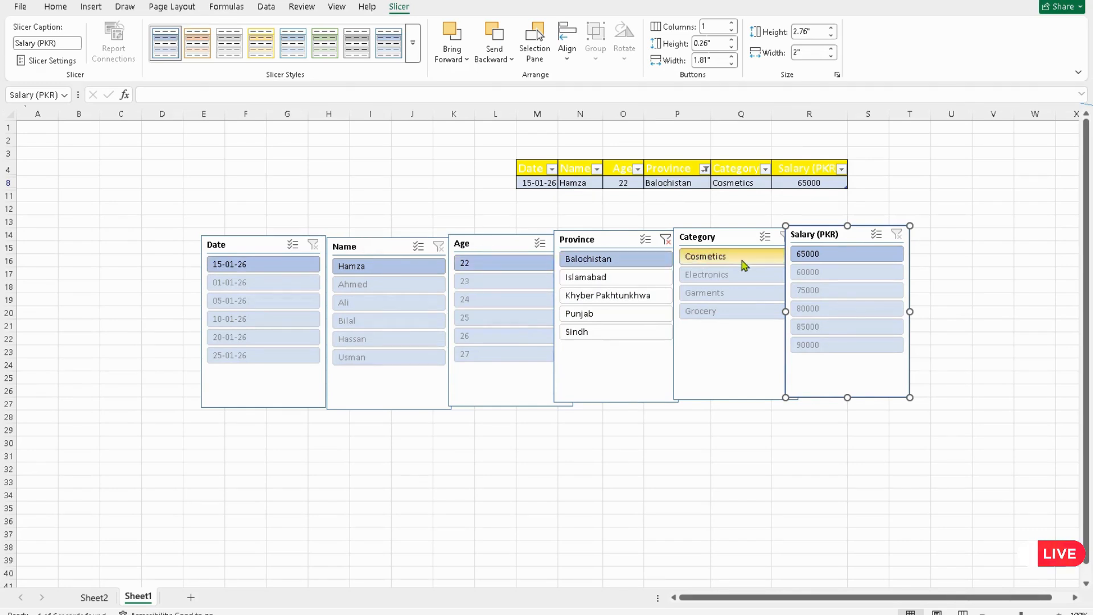
left_click(593, 282)
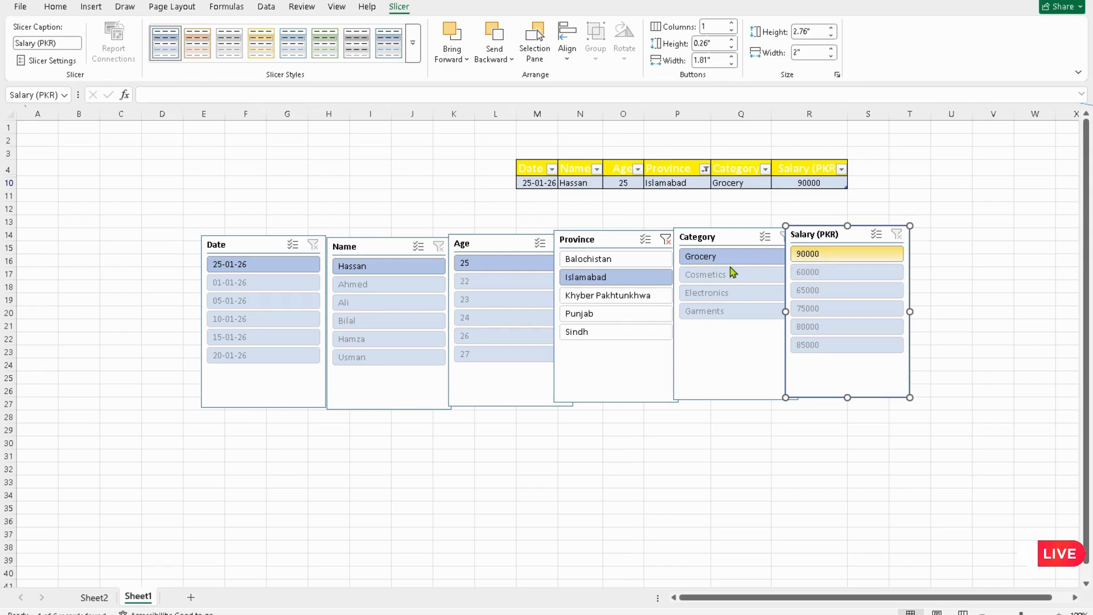
left_click(703, 293)
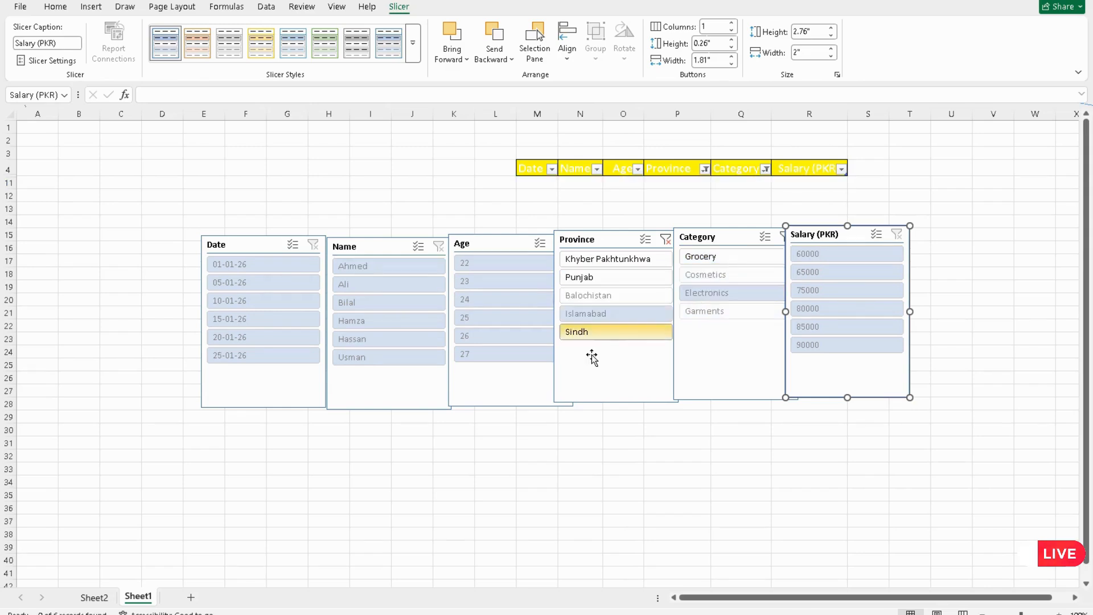
left_click(591, 278)
left_click(589, 312)
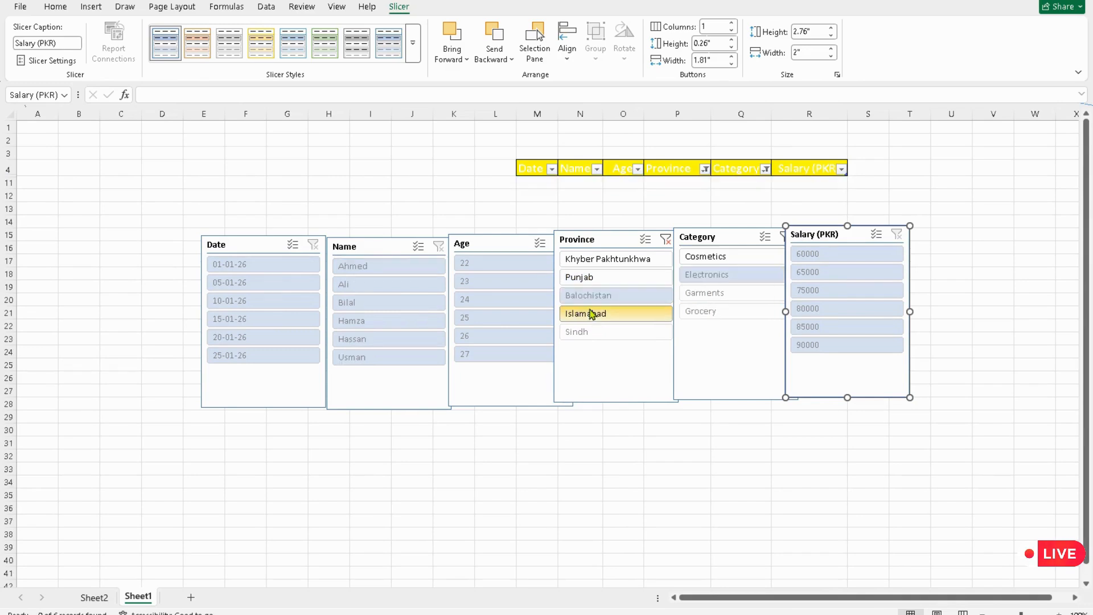
left_click(602, 261)
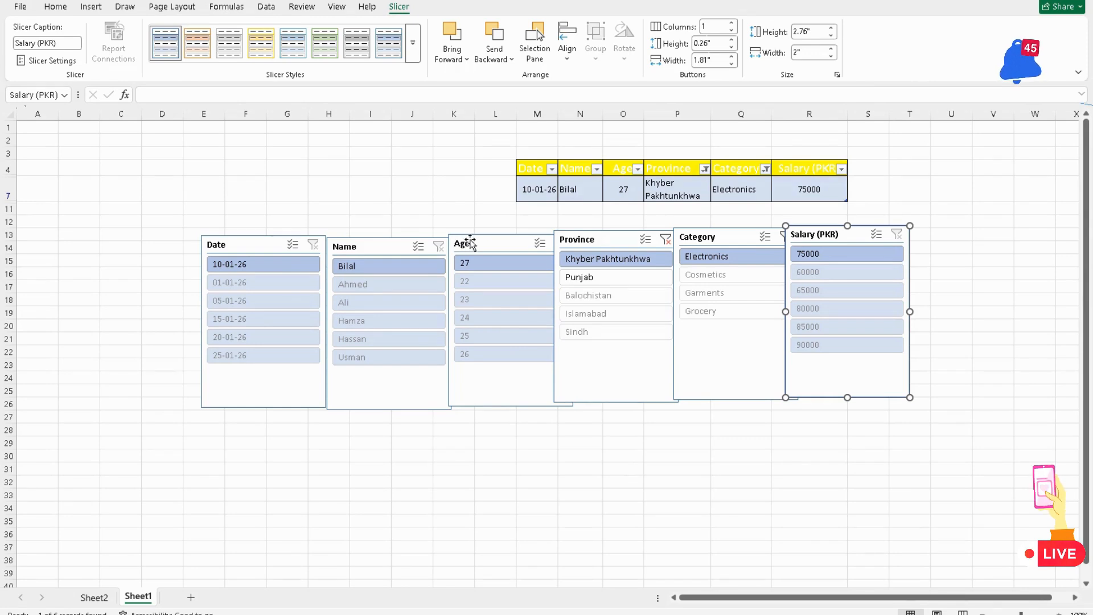
left_click_drag(492, 245, 489, 262)
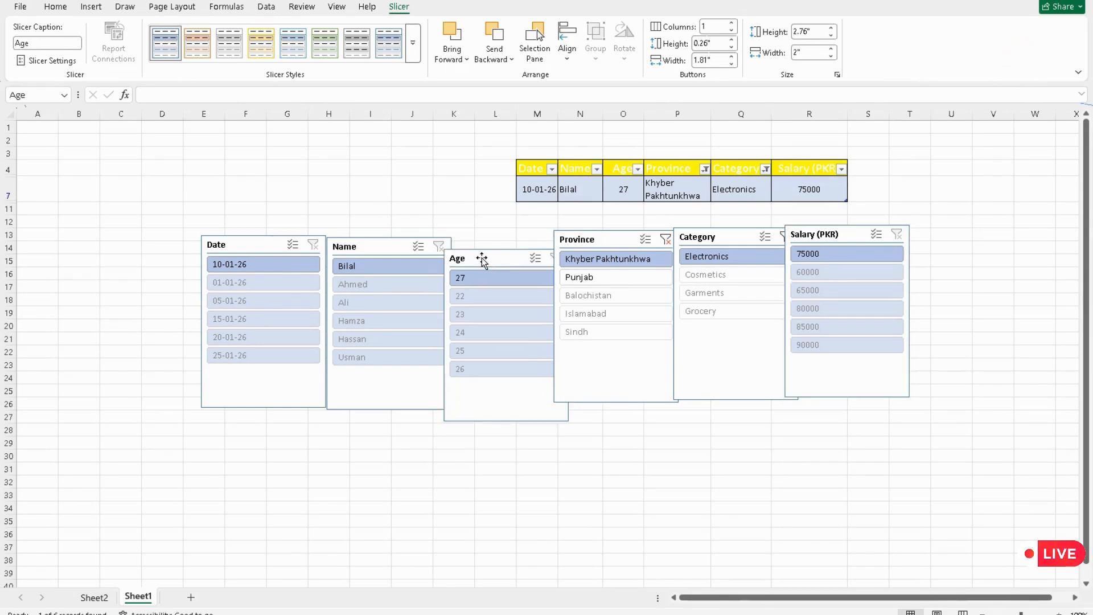
left_click(478, 259)
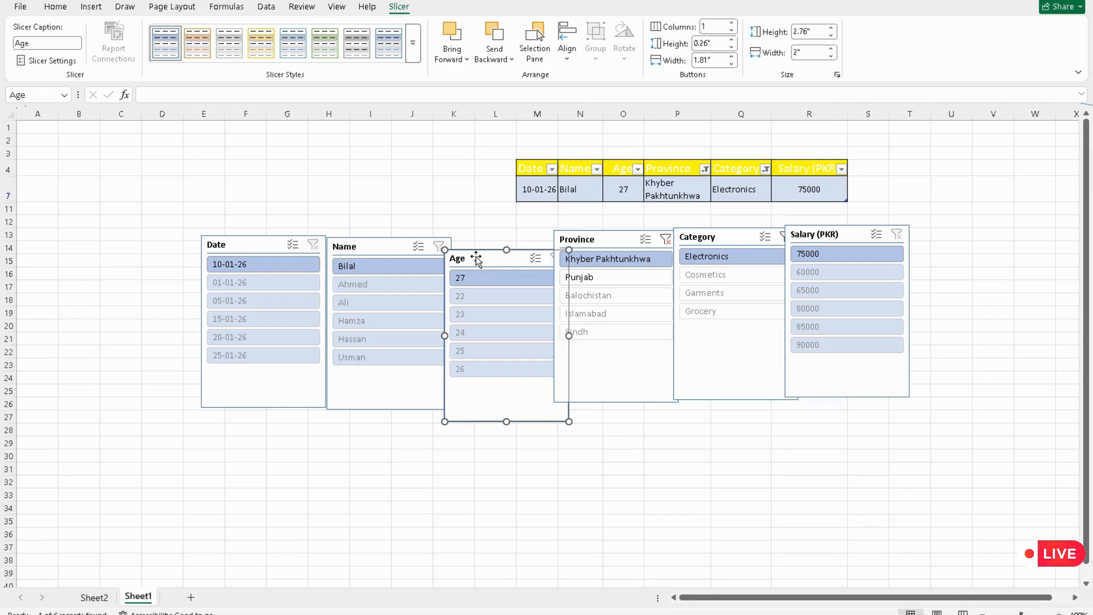
Step: Undo the slicer filters, slicers and table conversion back to the plain data range
key("ctrl+z")
key("ctrl+z")
key("ctrl+z")
key("ctrl+z")
key("ctrl+z")
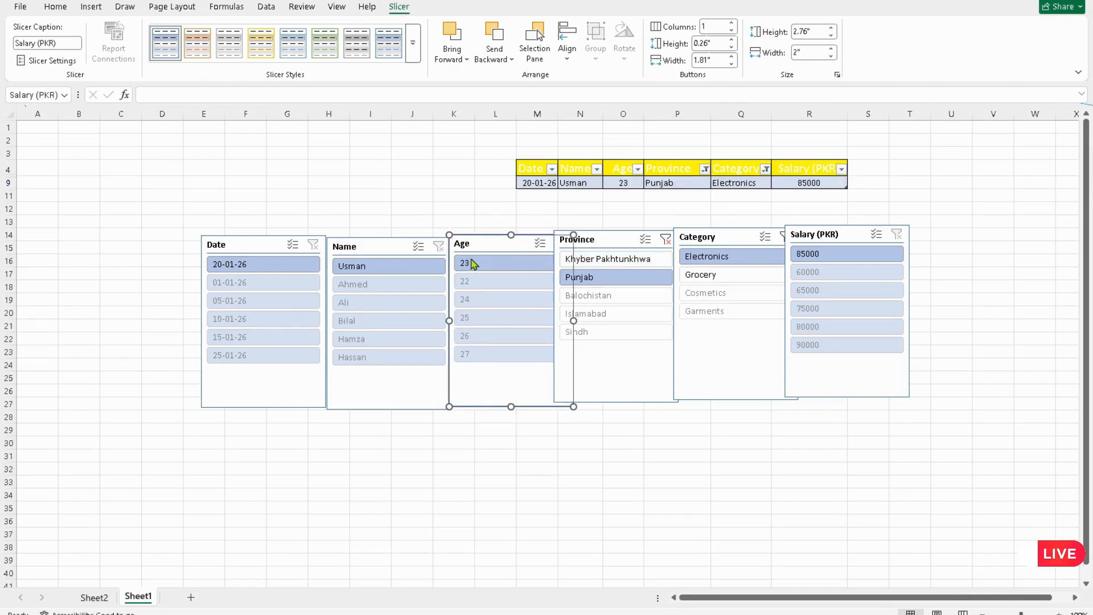
key("ctrl+z")
key("ctrl+z")
key("ctrl+z")
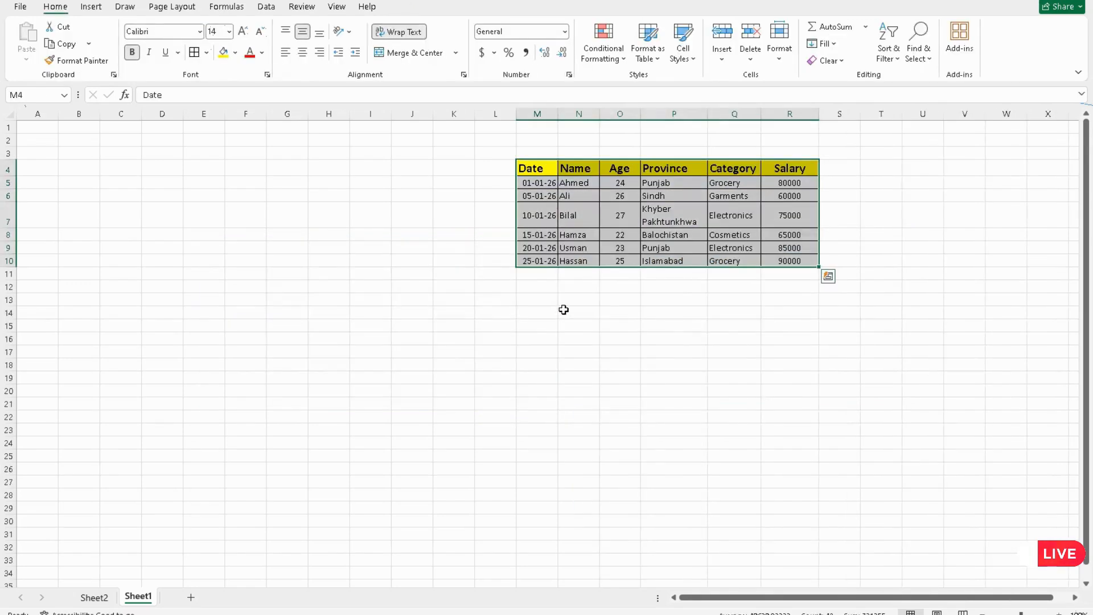
Step: Insert a PivotTable from the data range on a new worksheet
left_click(91, 7)
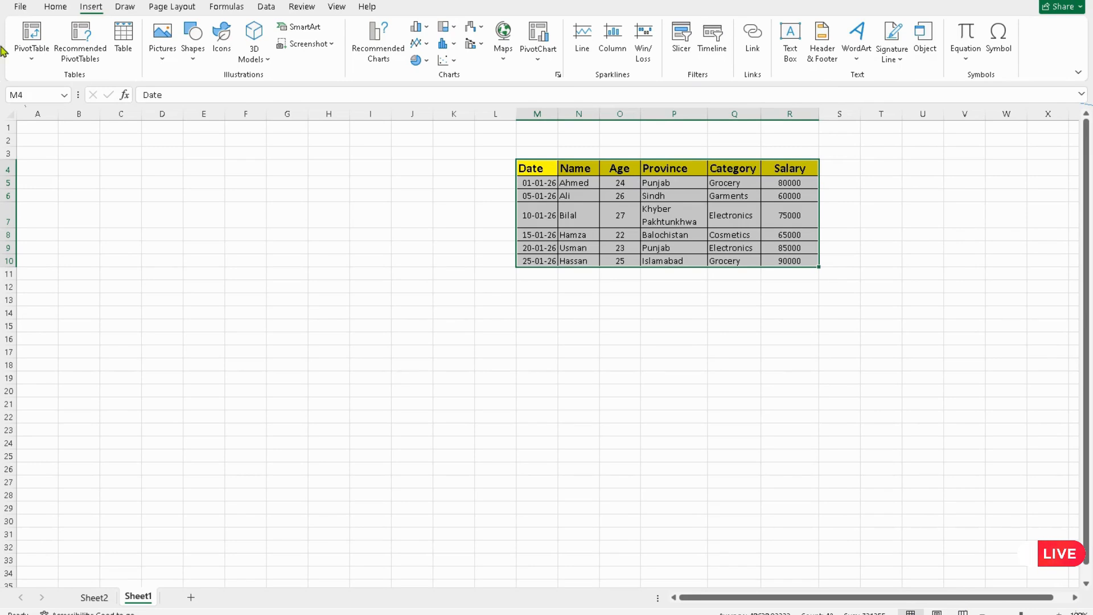
left_click(32, 57)
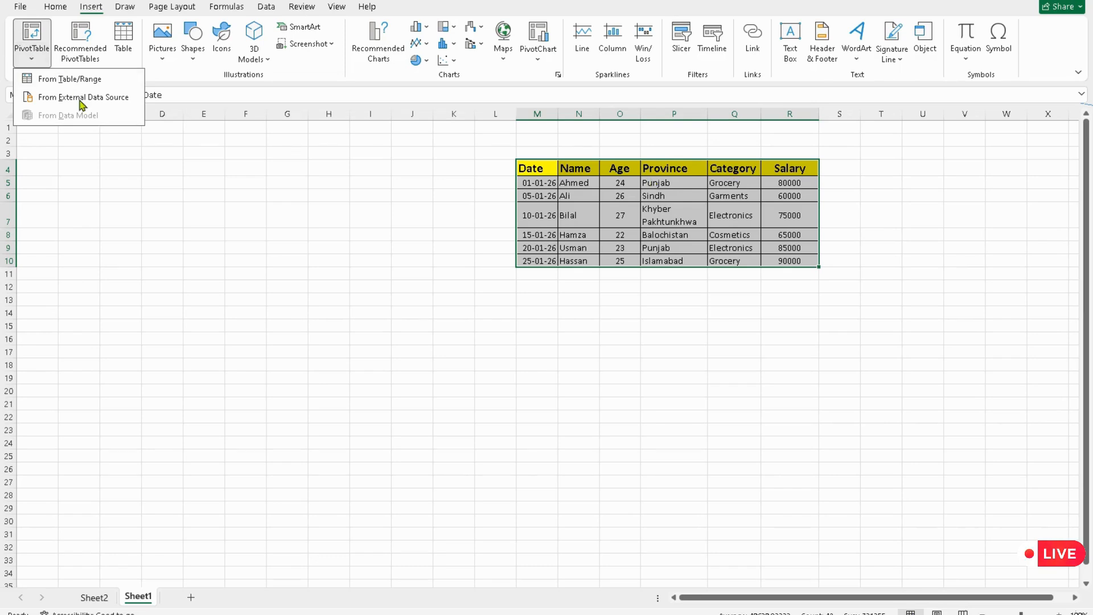
left_click(85, 78)
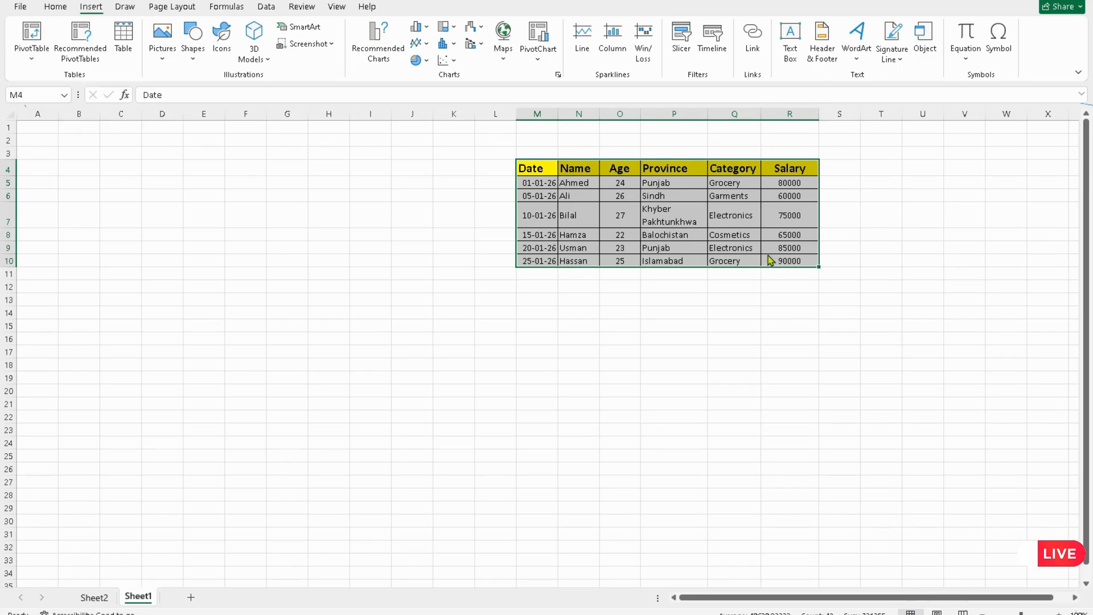
left_click(302, 344)
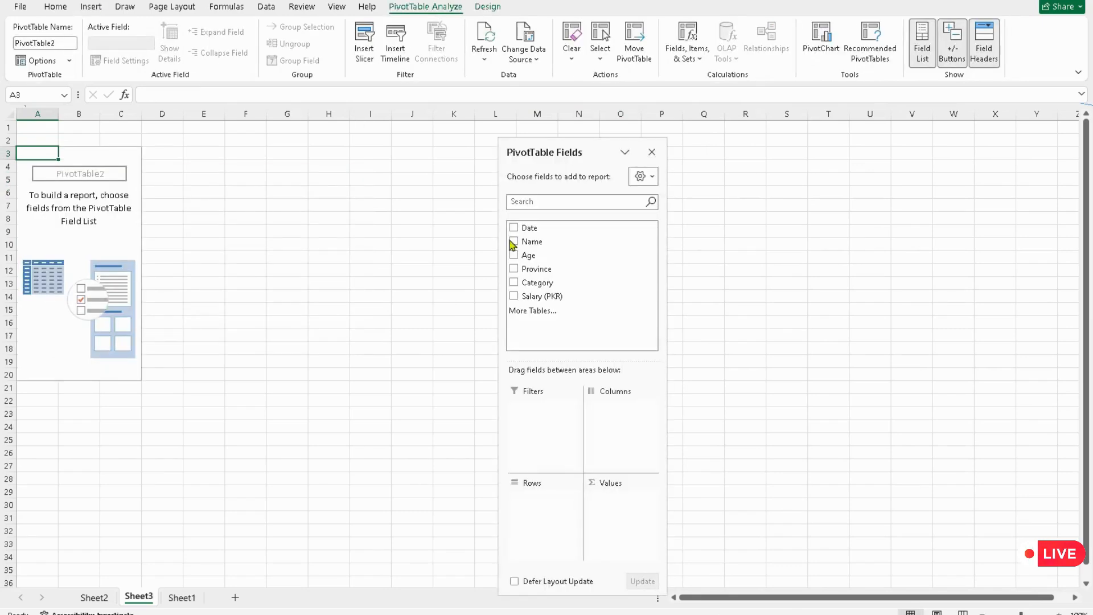
Step: Lay out the PivotTable with Date and Name as rows, Age and Province as filters, Category as columns, and Sum of Salary (PKR) as values
left_click(514, 227)
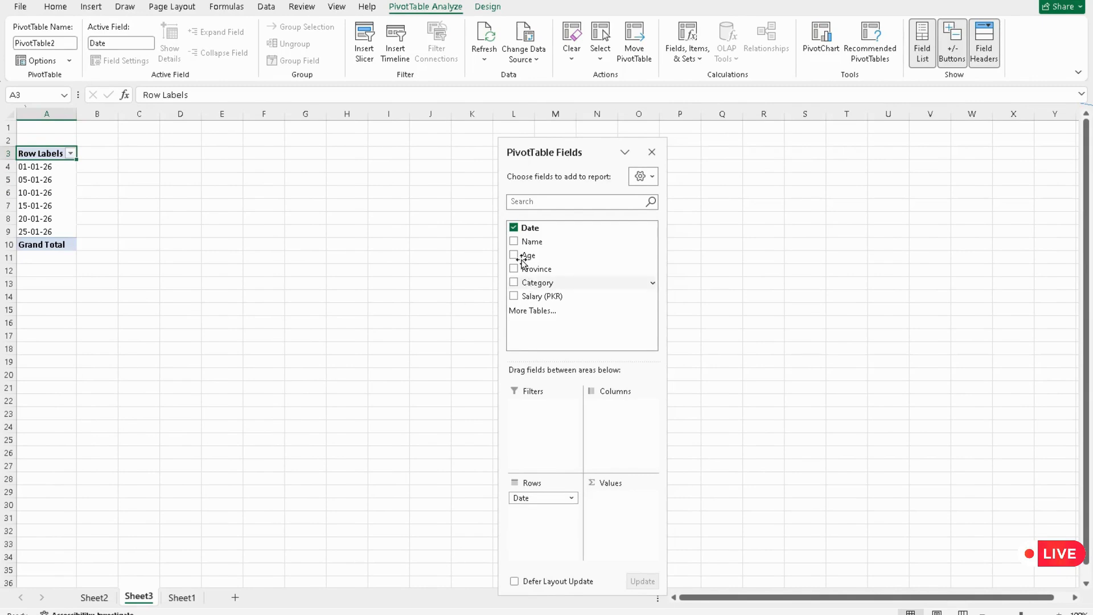
left_click_drag(530, 296, 535, 510)
left_click_drag(521, 256, 535, 407)
left_click_drag(515, 275, 520, 434)
left_click_drag(519, 297, 603, 515)
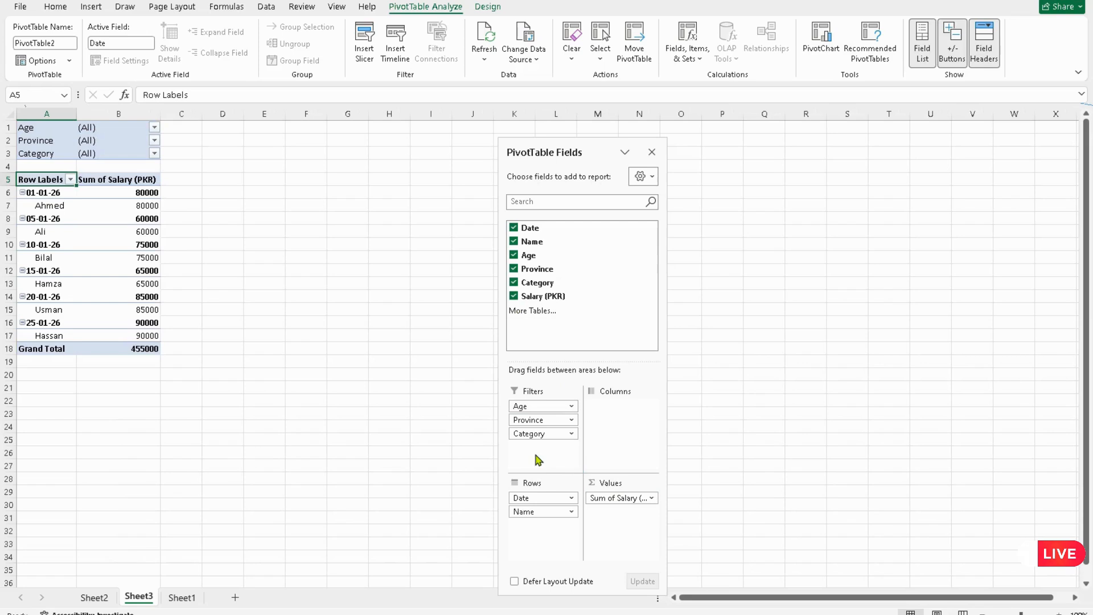
left_click_drag(538, 436, 611, 408)
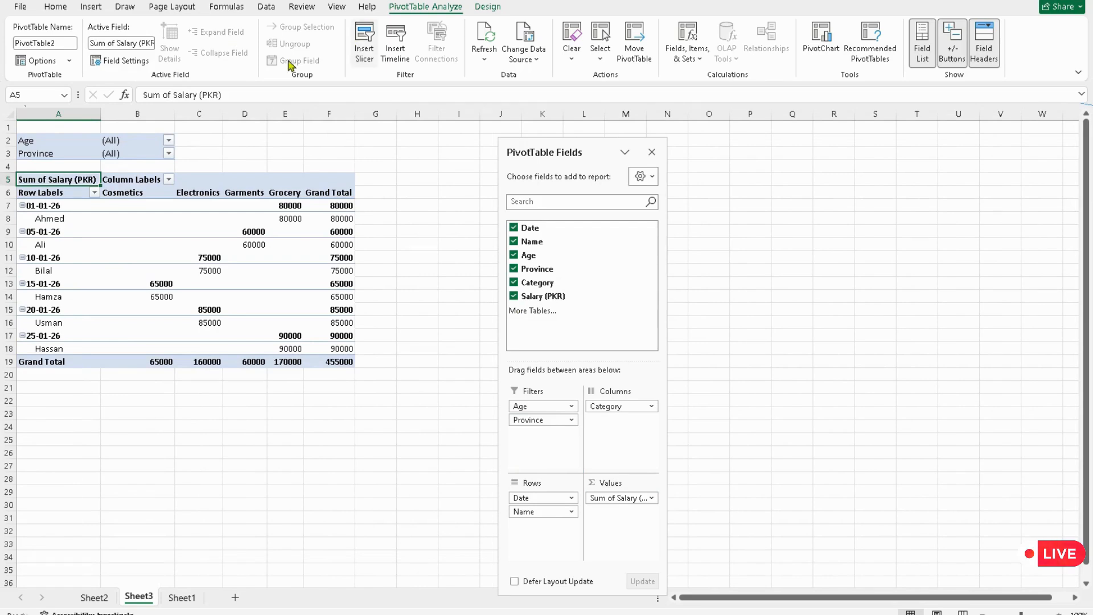
Step: Insert a timeline for the Date field of the PivotTable
left_click(91, 7)
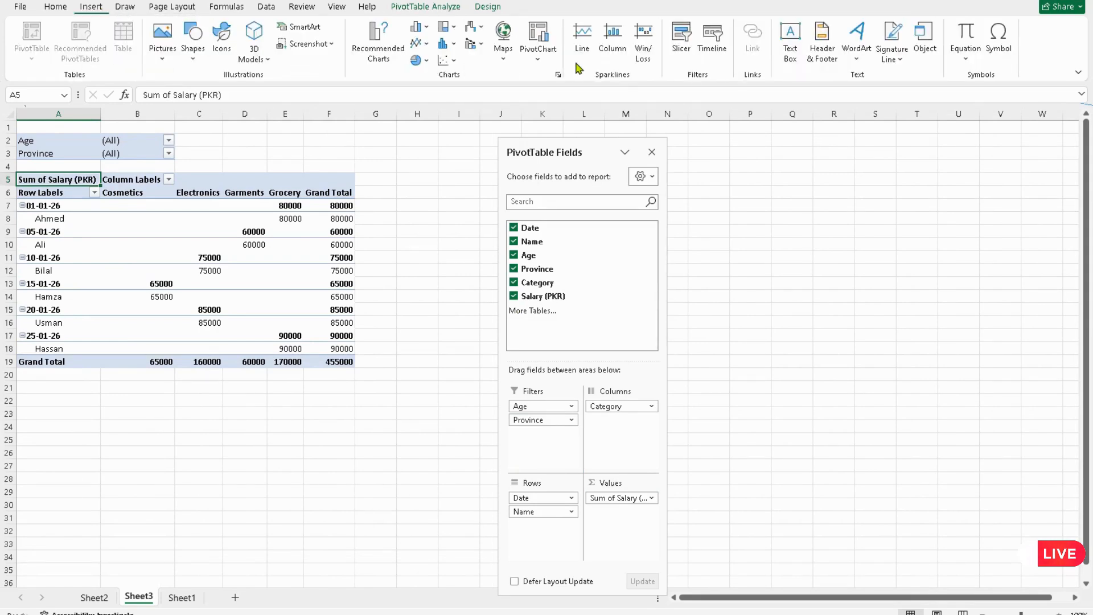
left_click(711, 51)
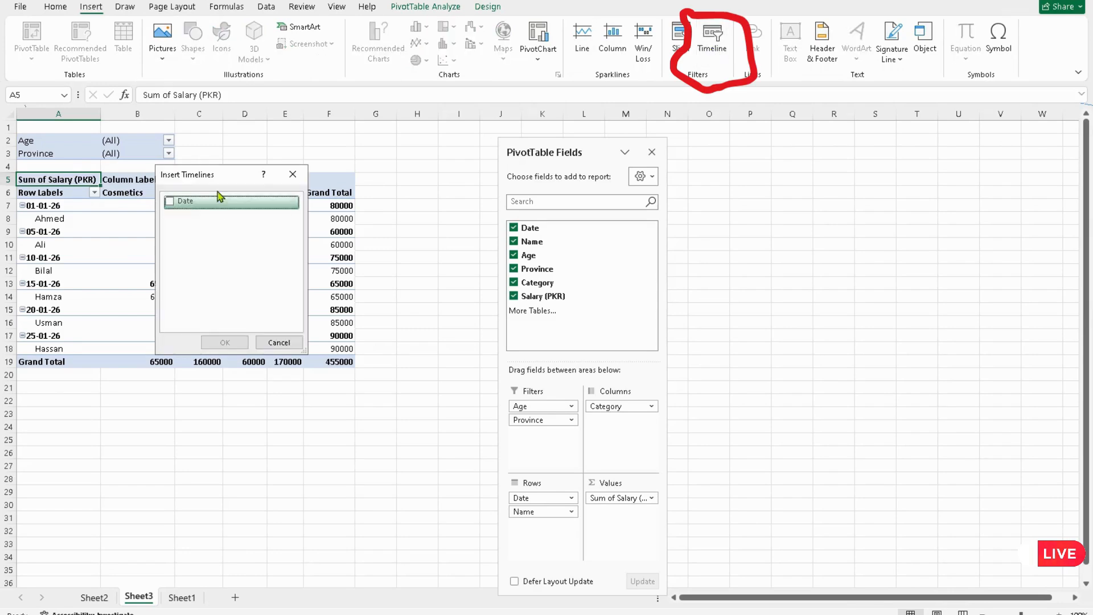
left_click(170, 202)
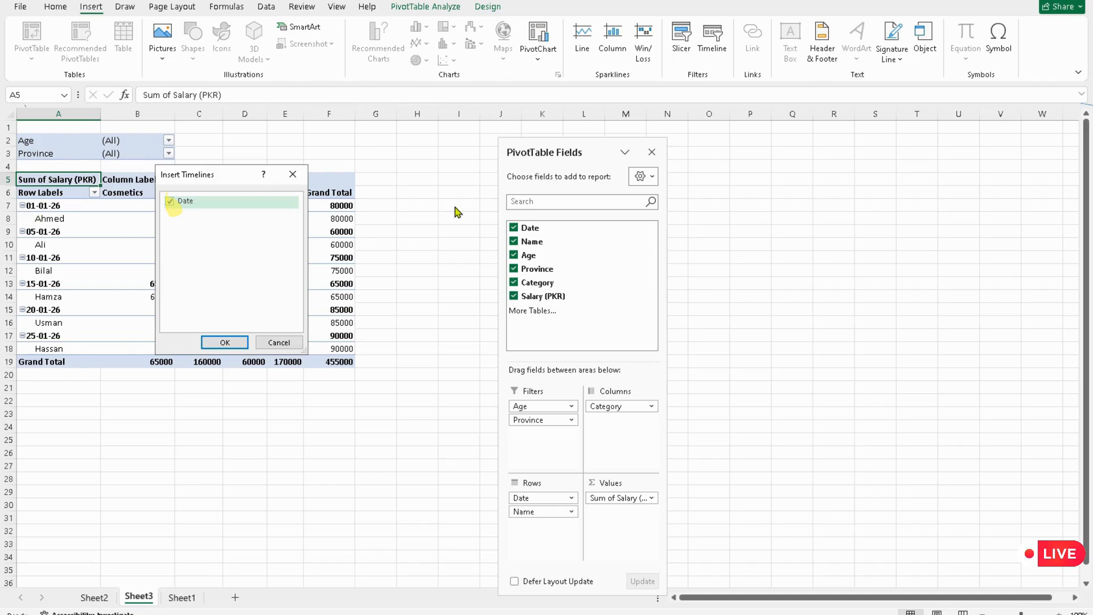
left_click(225, 343)
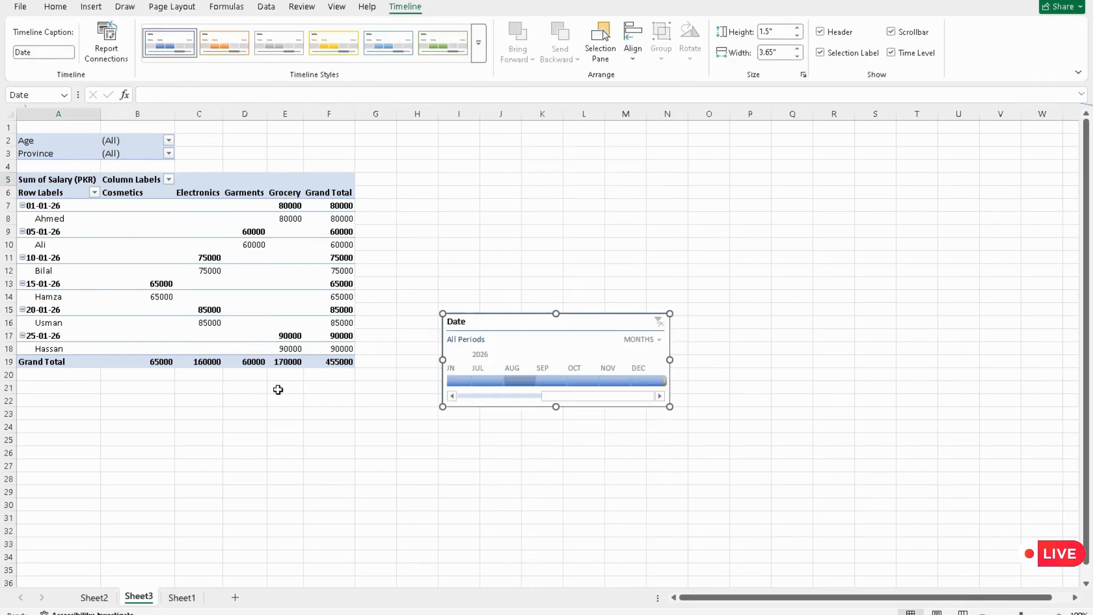
Step: Filter the PivotTable with the timeline by selecting August 2026, then June 2026
left_click_drag(535, 380, 598, 381)
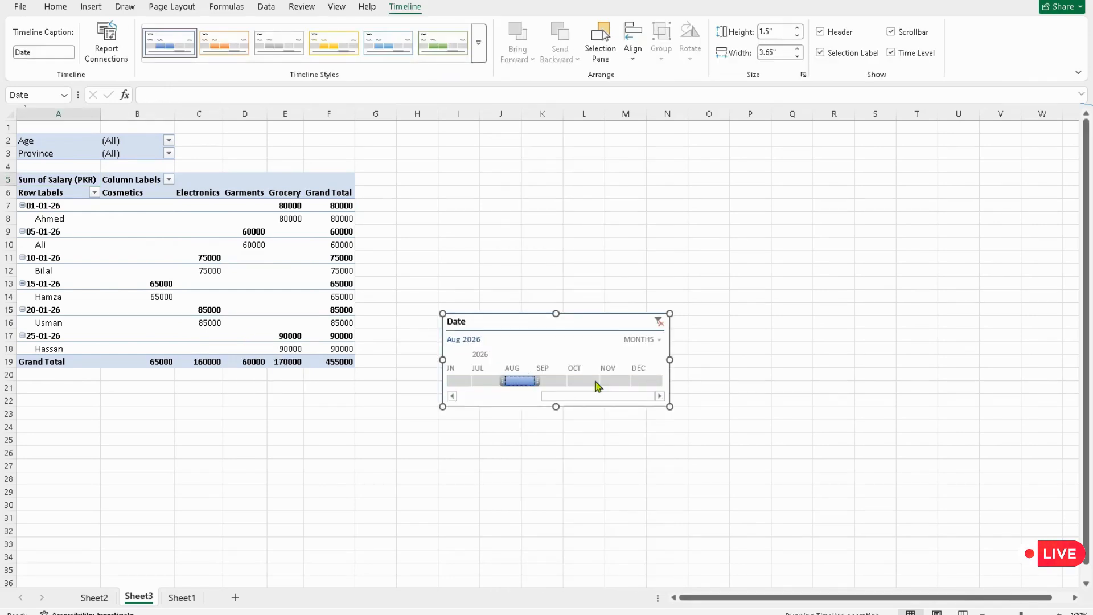
left_click(457, 380)
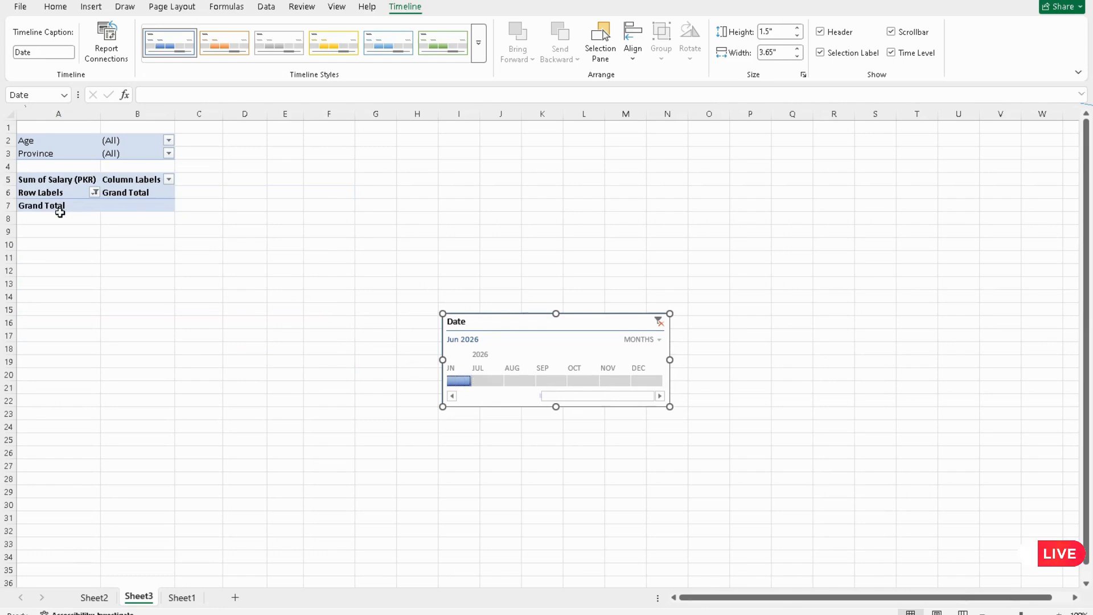
Step: Move the Province field from Filters to Columns and the Age field from Filters to Rows
left_click(170, 157)
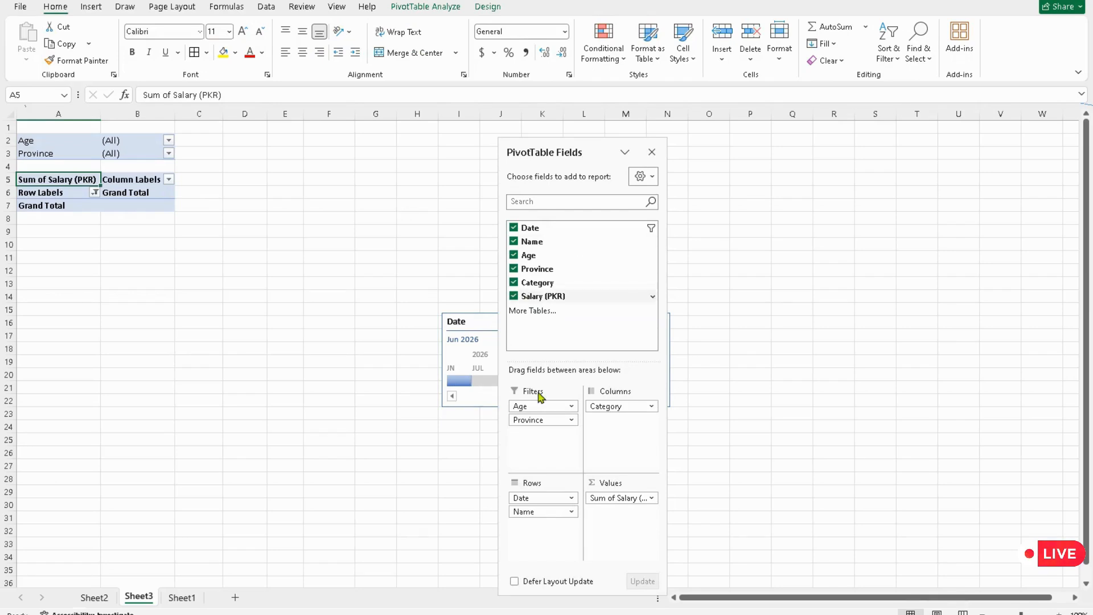
left_click_drag(530, 422, 609, 421)
left_click_drag(604, 506, 559, 530)
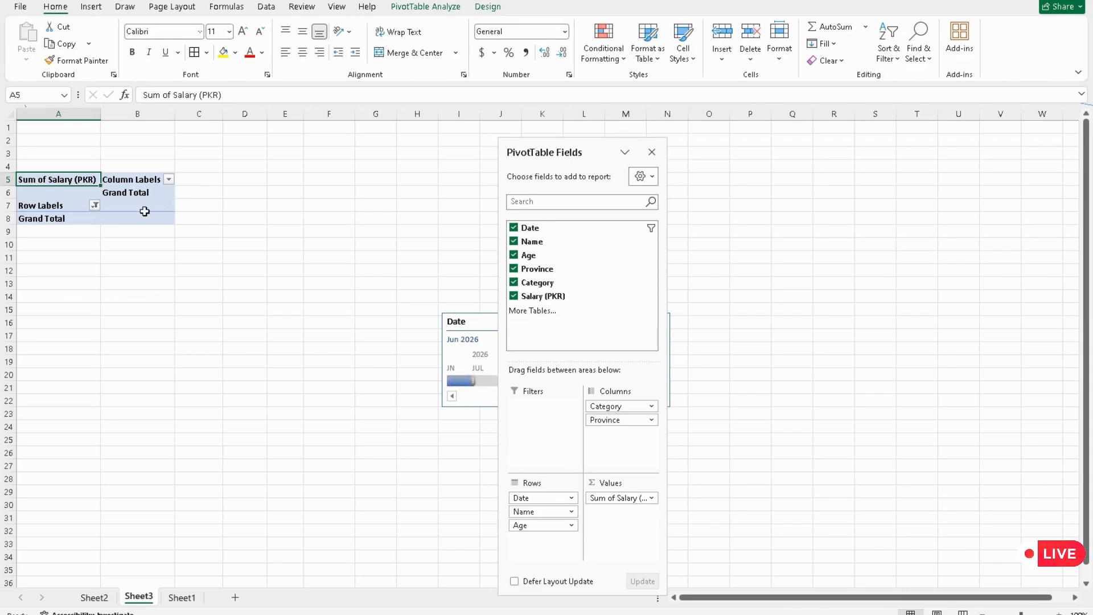
left_click(69, 222)
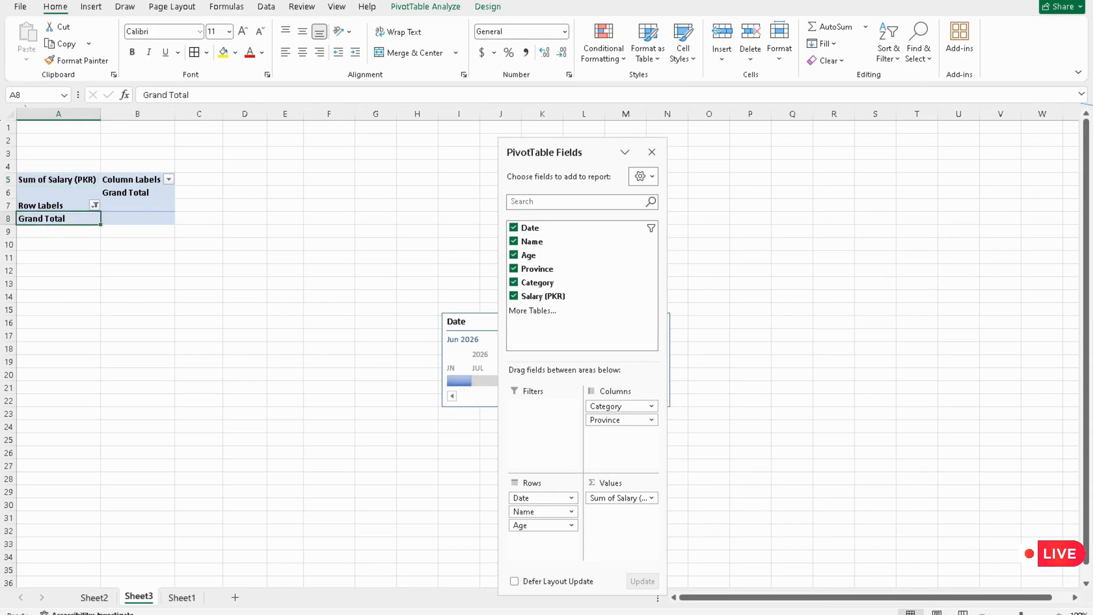
left_click_drag(69, 221, 618, 163)
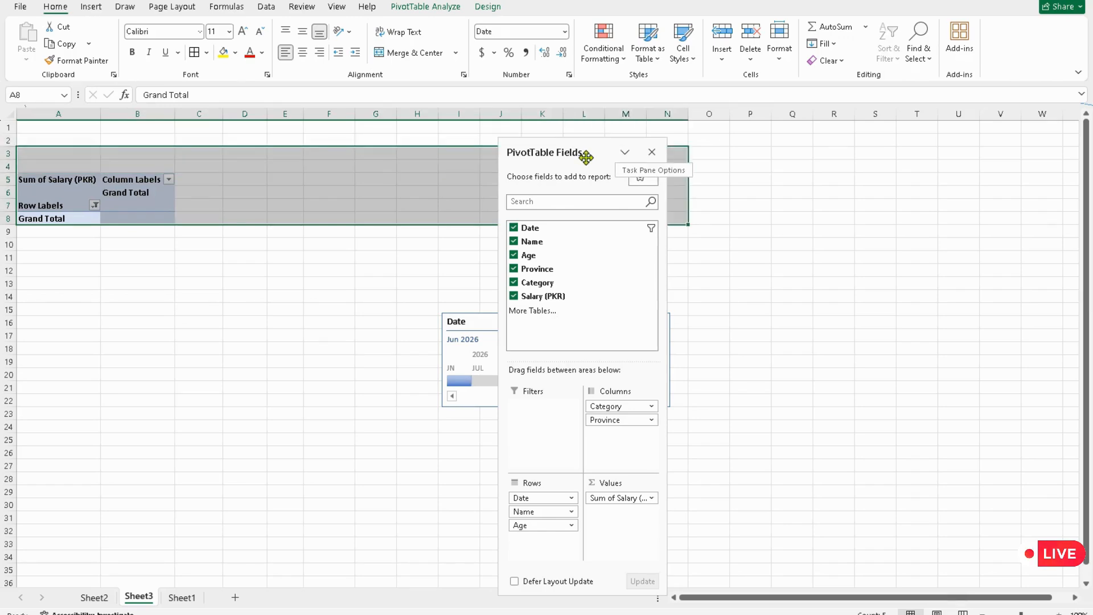
left_click(314, 319)
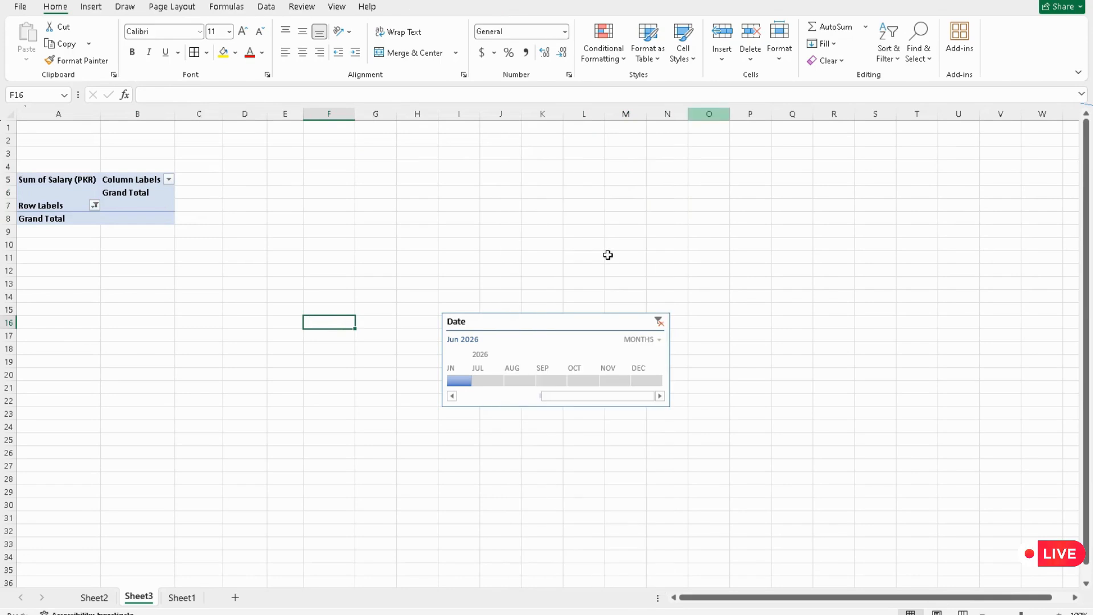
Step: Try timeline filters for July 2026 and November 2026, clearing the timeline filter after each
left_click_drag(480, 387, 547, 376)
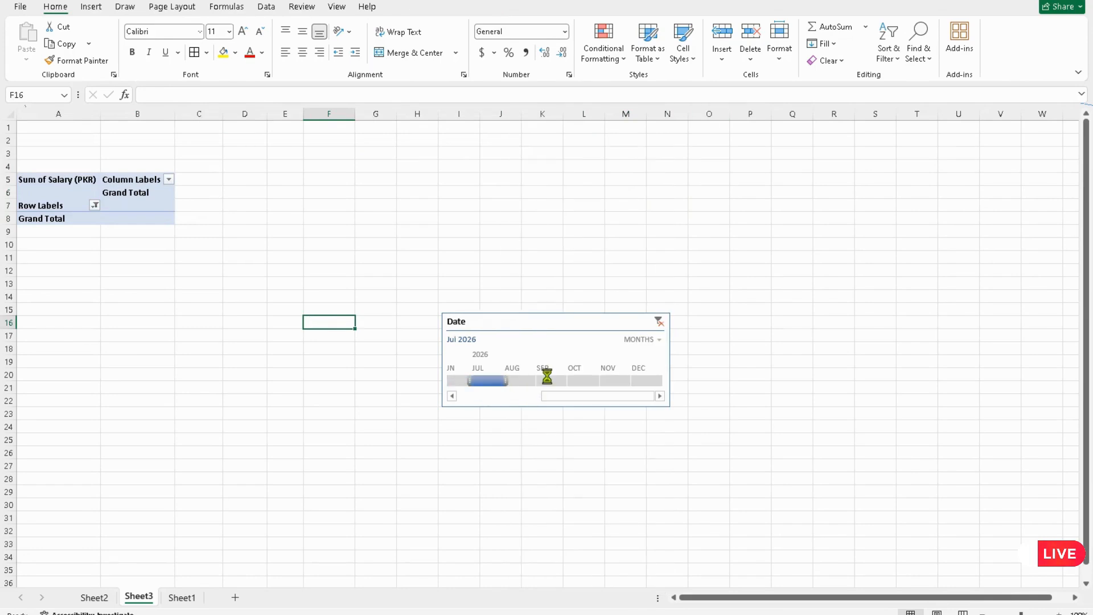
left_click(659, 322)
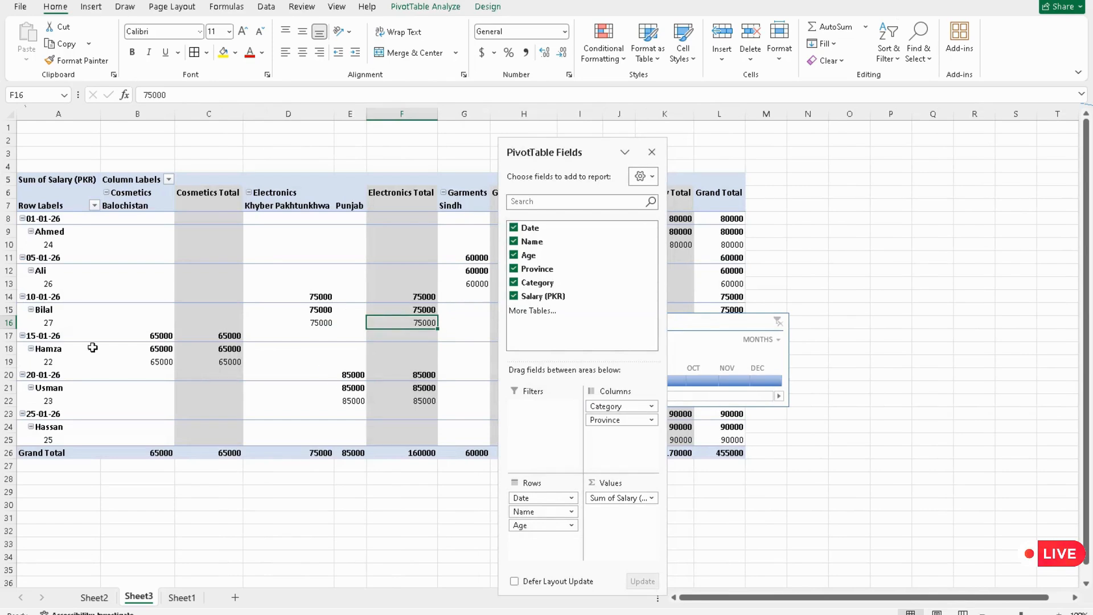
left_click(745, 377)
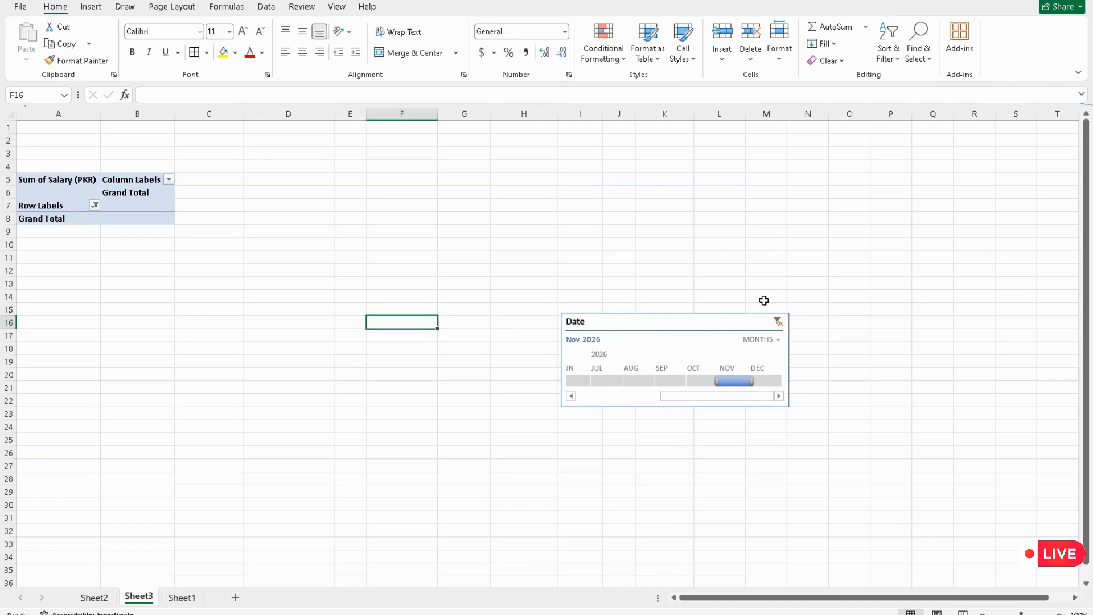
left_click(777, 322)
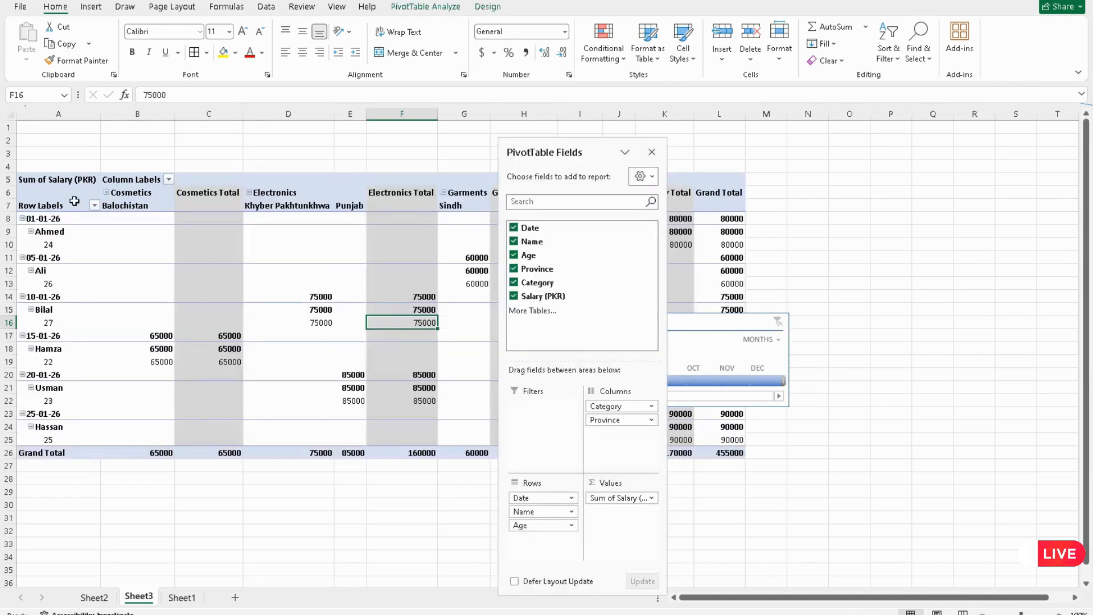
Step: Close the PivotTable Fields pane and filter the timeline to June 2026
left_click(81, 284)
left_click(200, 245)
left_click(115, 233)
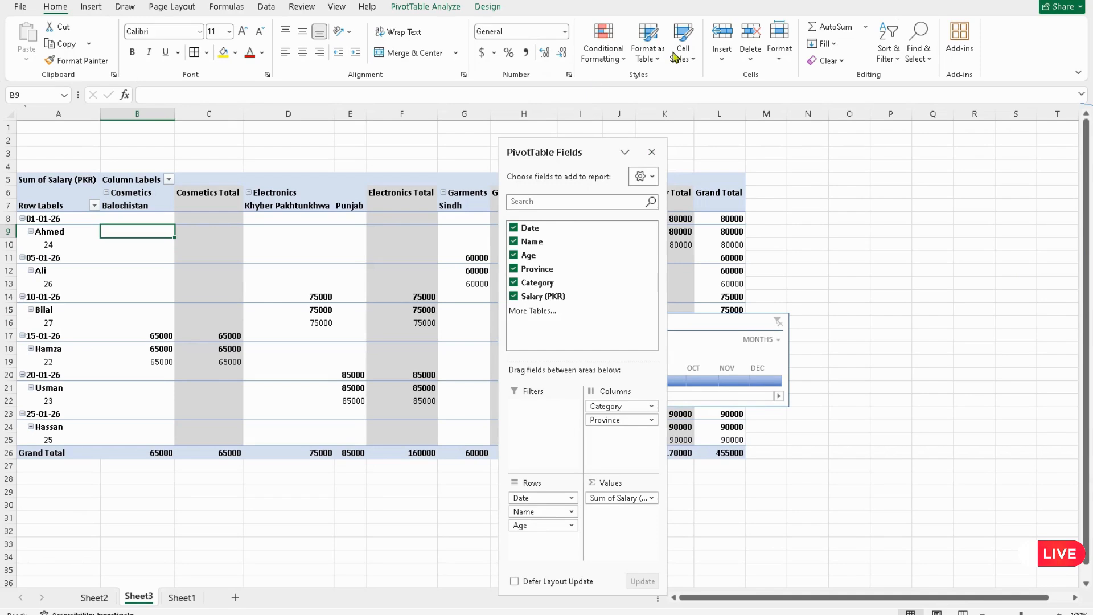
left_click(652, 153)
left_click(627, 378)
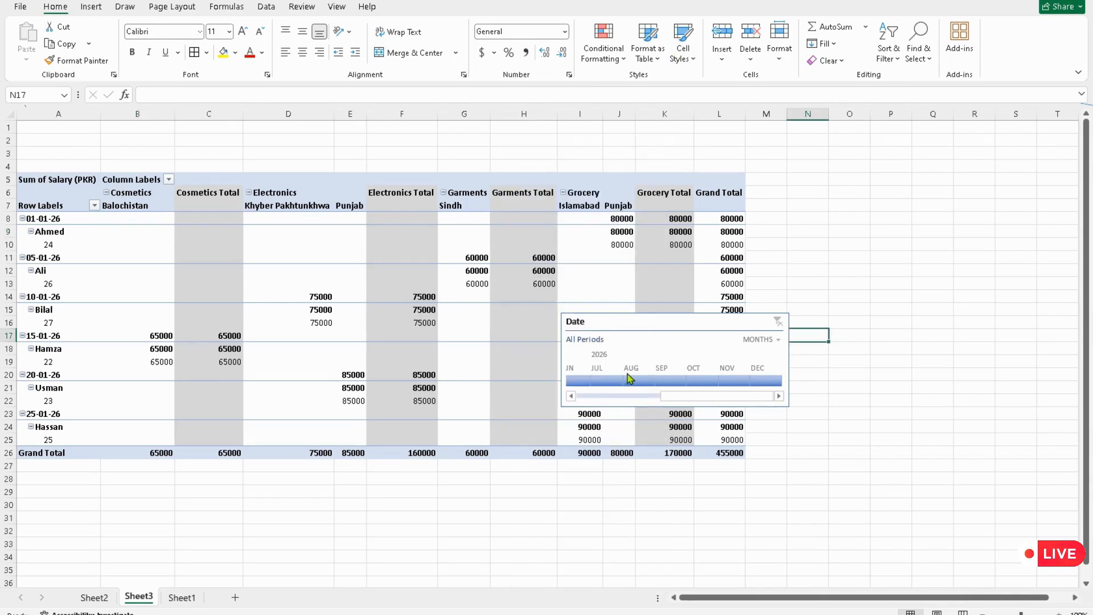
left_click(580, 381)
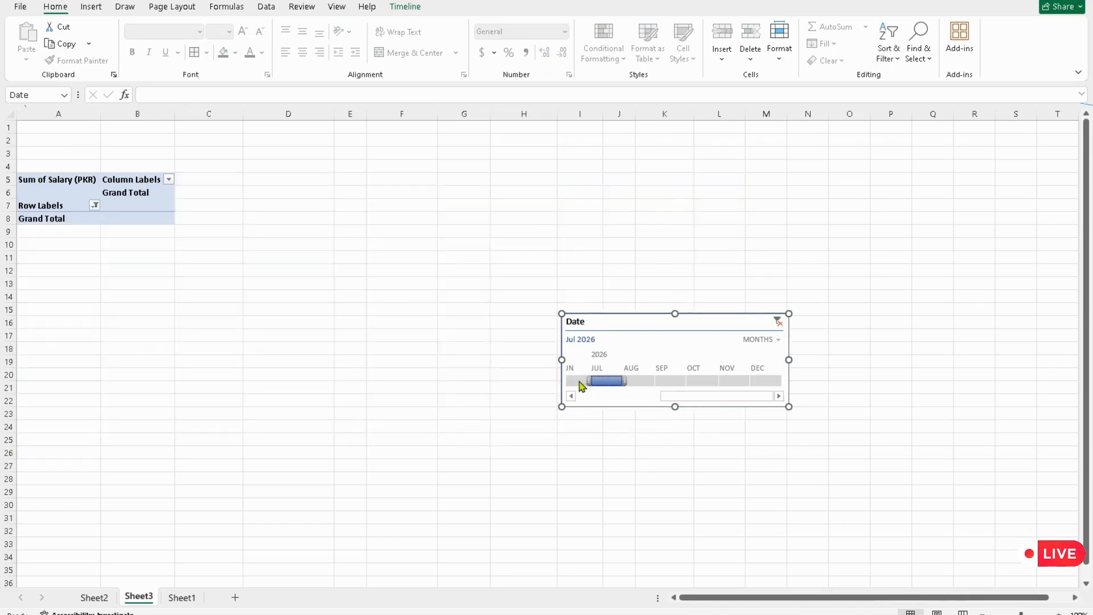
Step: Deselect Electronics in the Category column filter and apply it
left_click(169, 180)
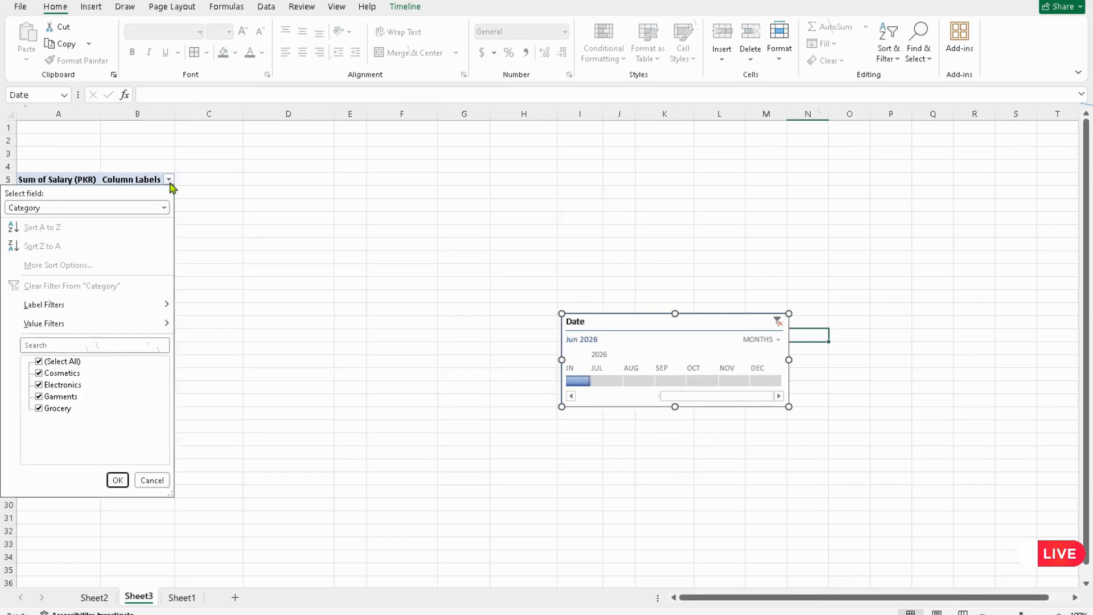
left_click(74, 398)
left_click(117, 480)
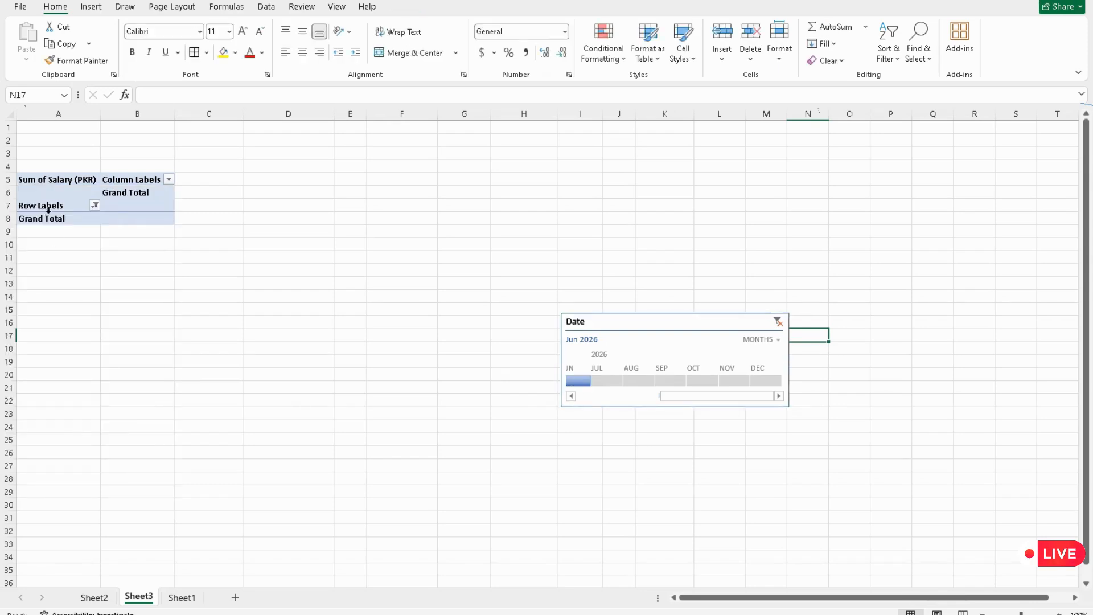
Step: Filter the Date row labels to show only 01-01-26
left_click(97, 218)
left_click(94, 205)
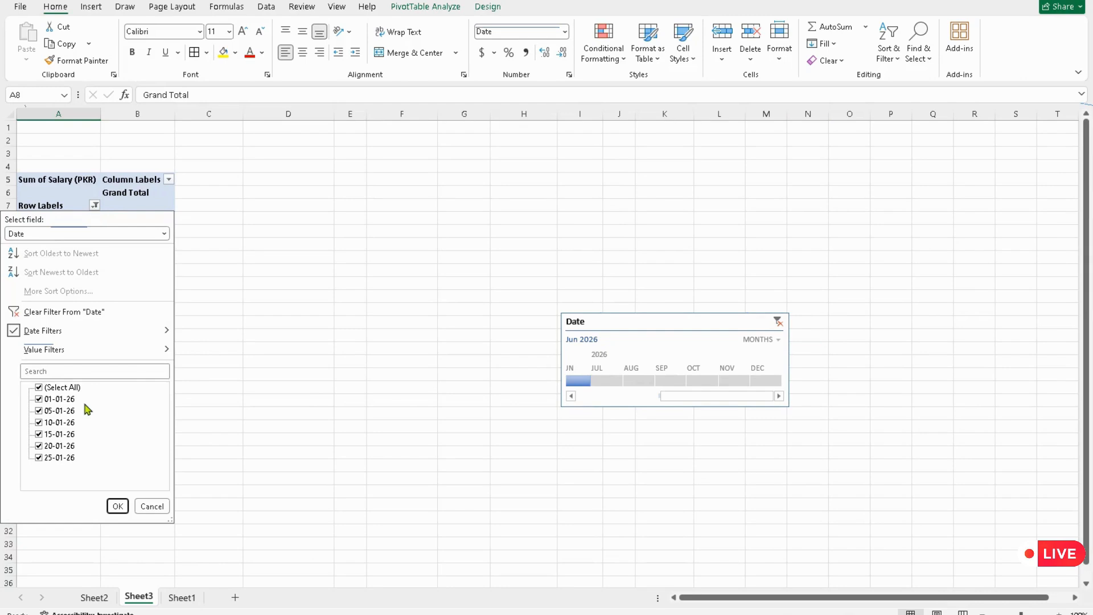
left_click(37, 392)
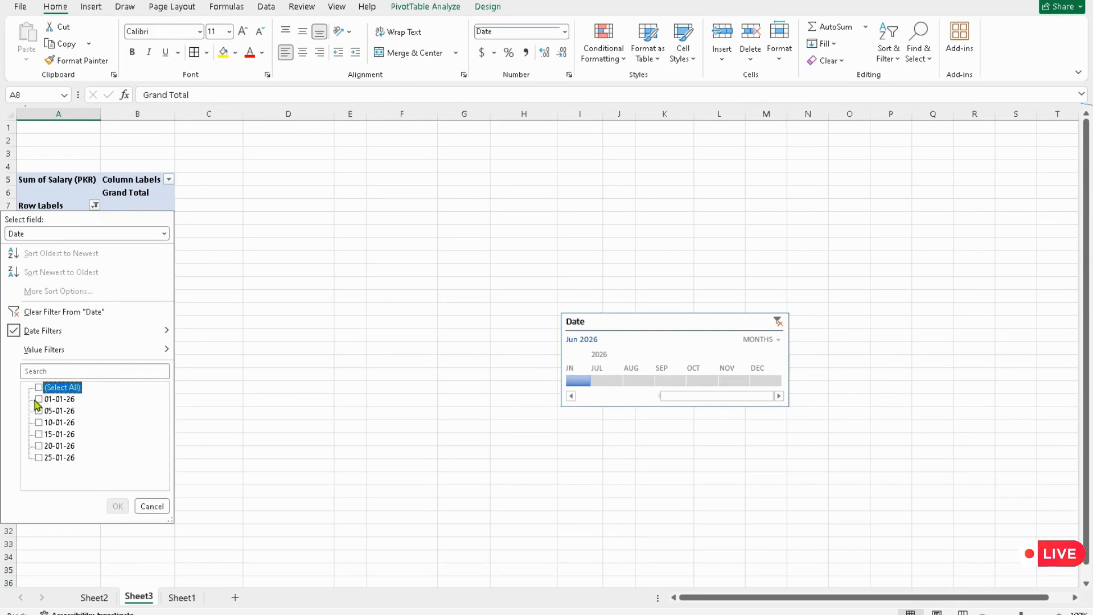
left_click(38, 398)
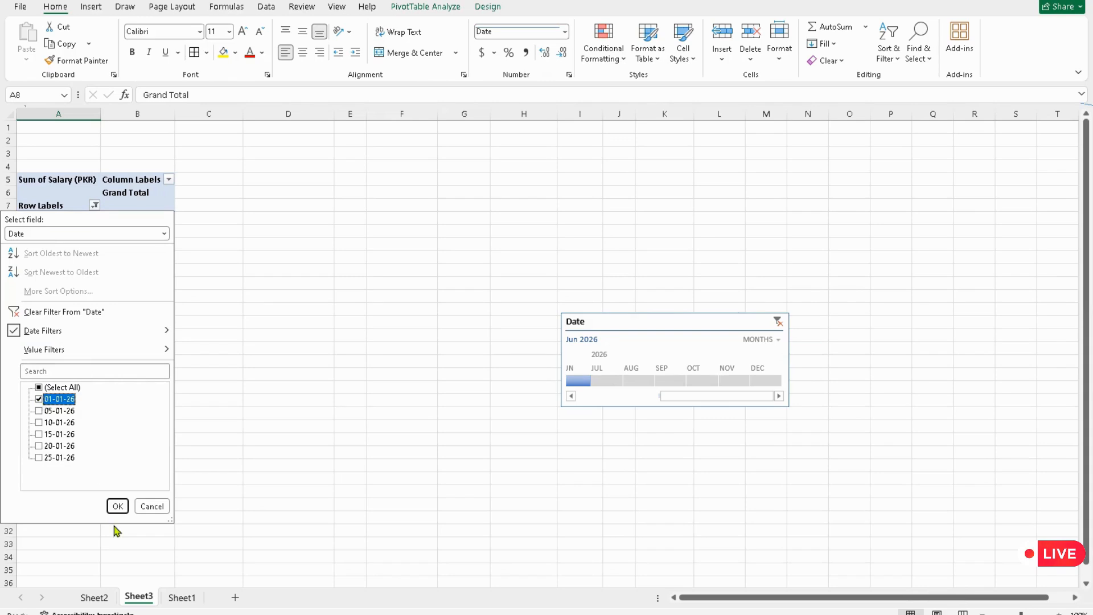
left_click(118, 504)
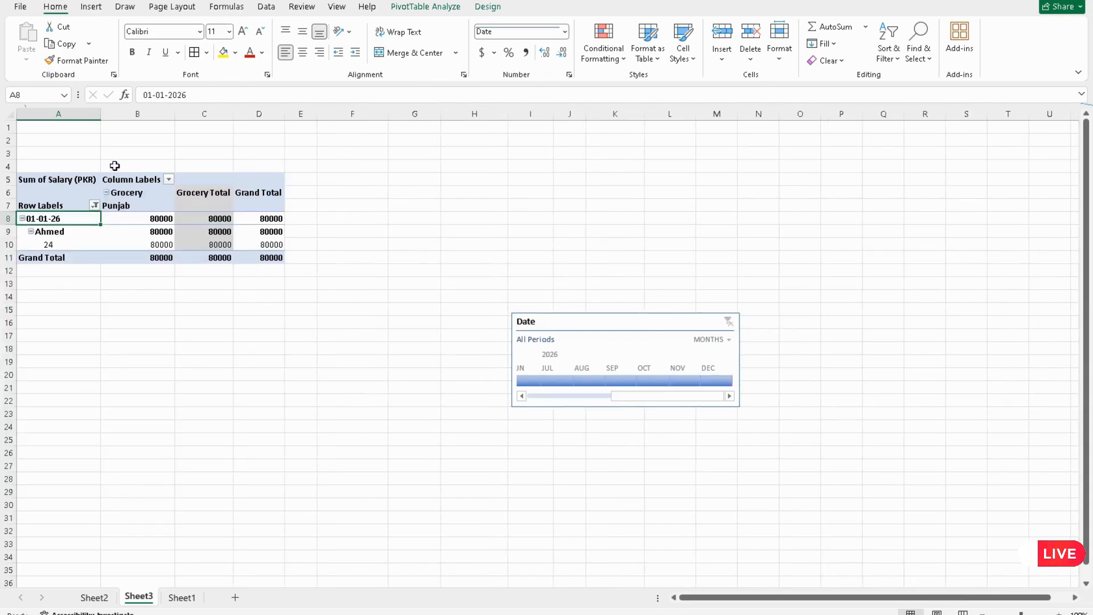
Step: Switch the column filter to the Province field and show only Islamabad
left_click(131, 200)
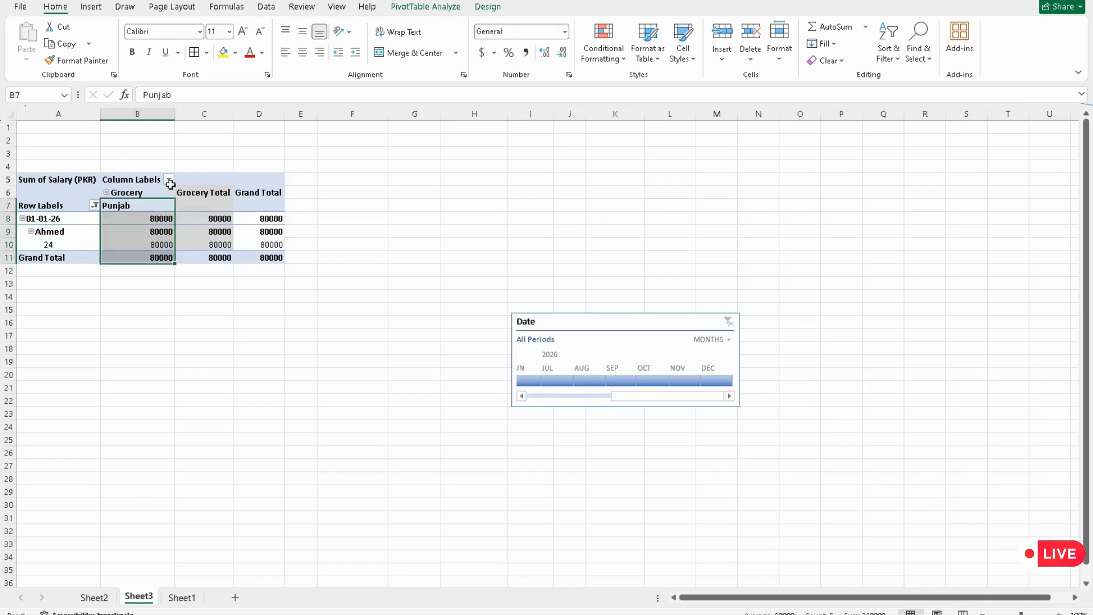
left_click(169, 179)
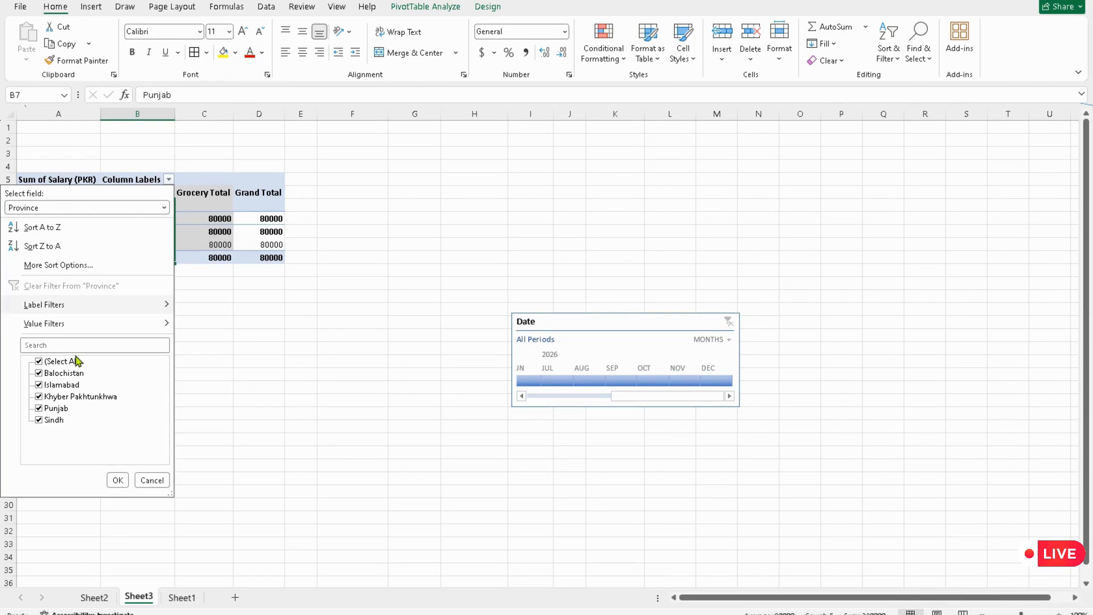
left_click(67, 208)
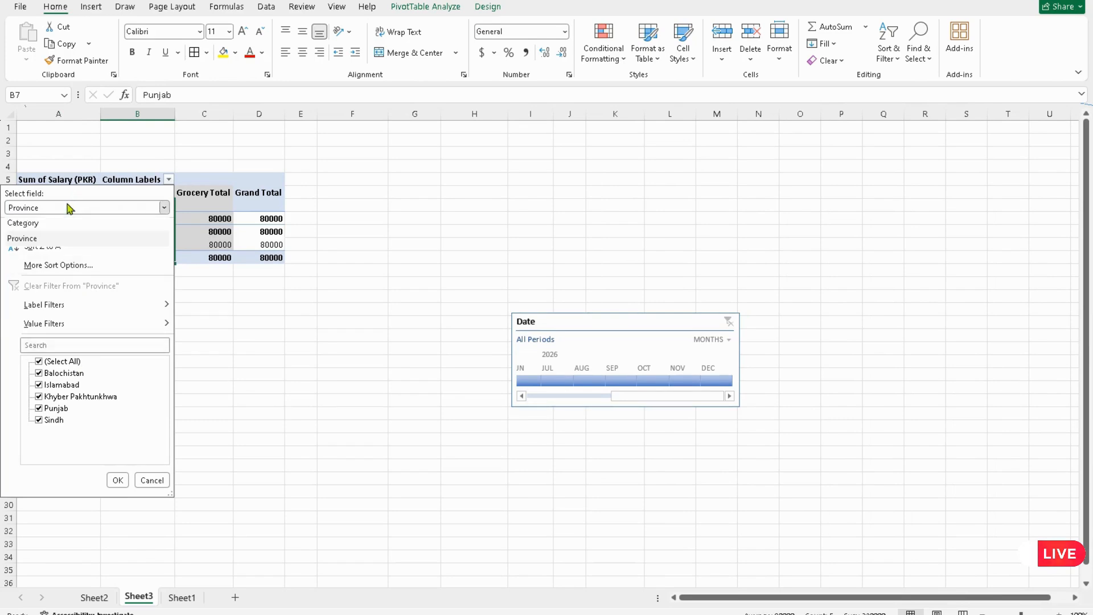
left_click(64, 239)
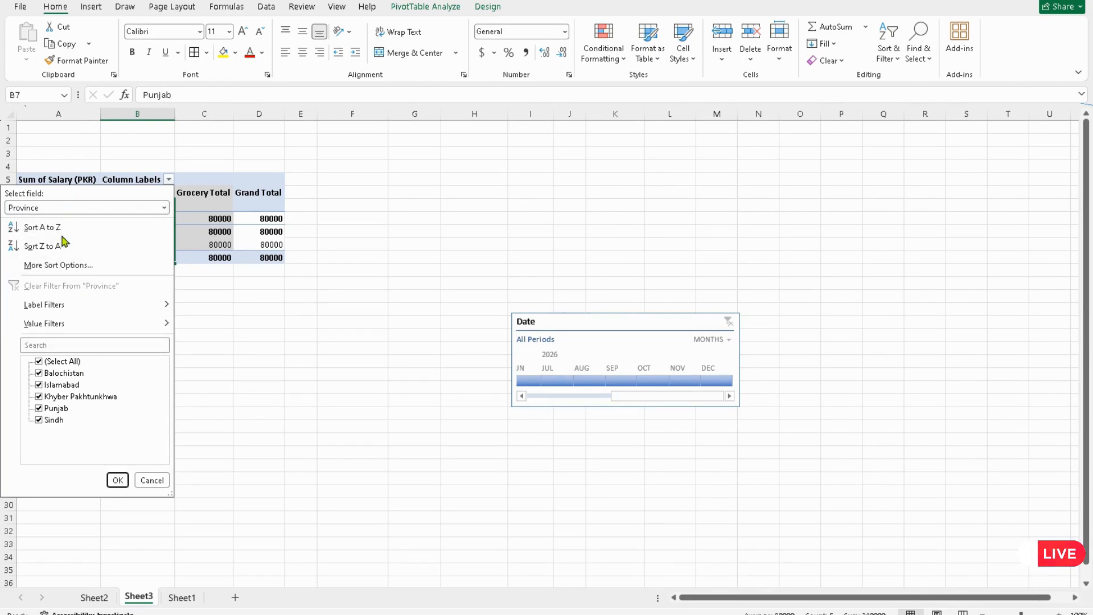
left_click(62, 362)
left_click(39, 362)
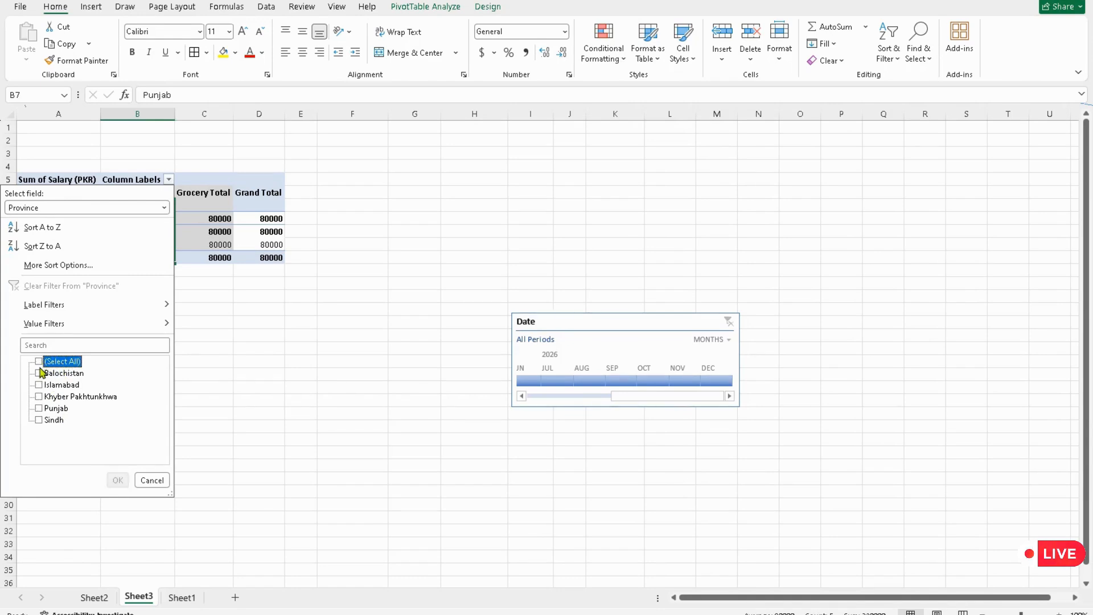
left_click(39, 387)
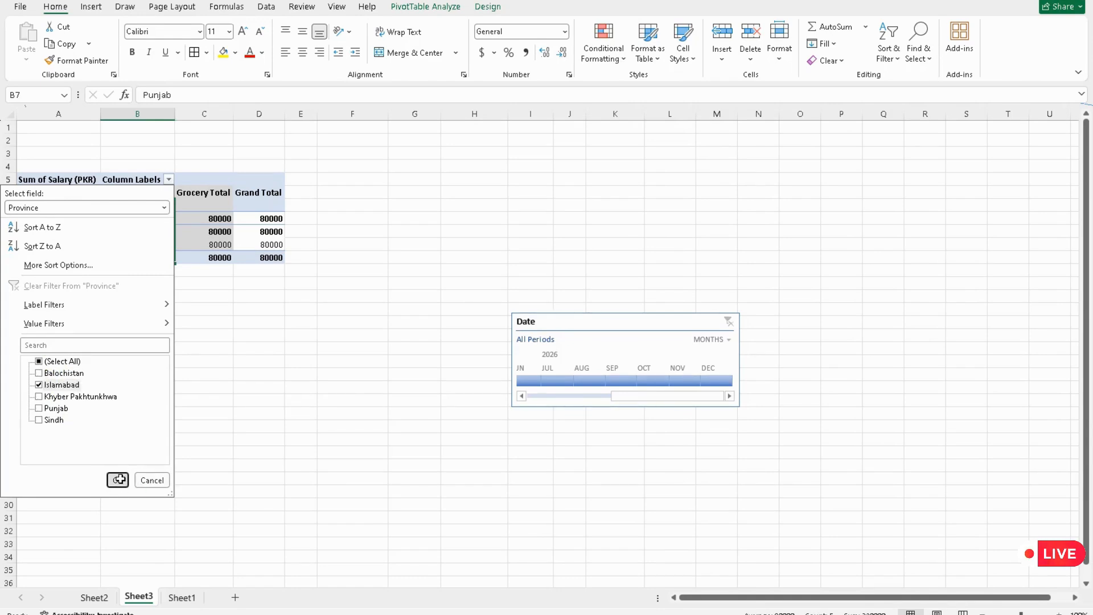
left_click(118, 480)
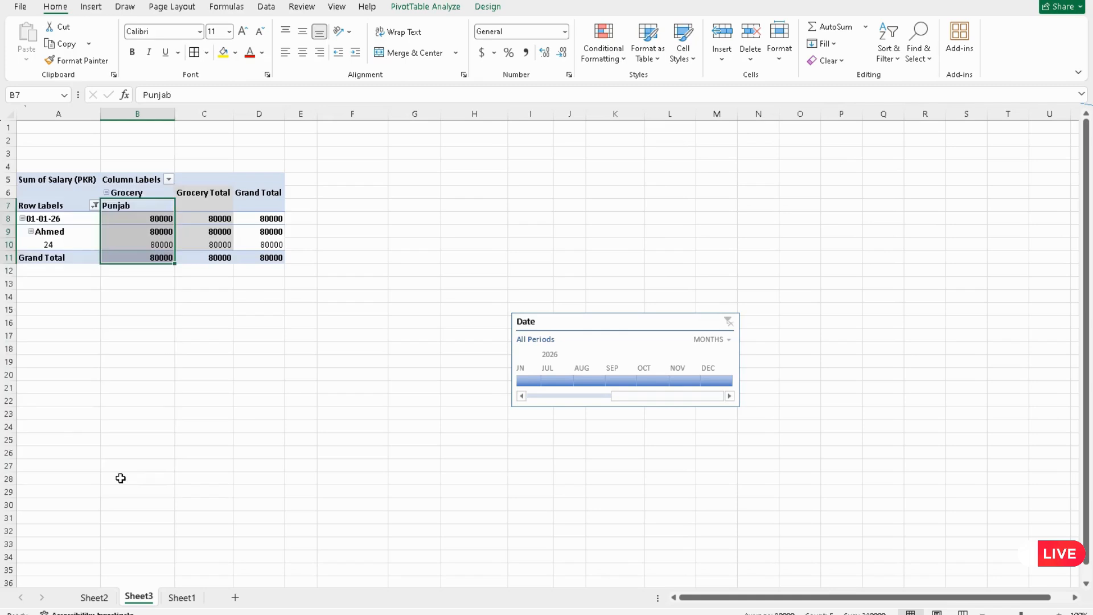
Step: Add 05-01-26 to the Date row filter and set the timeline to June 2026
left_click(95, 205)
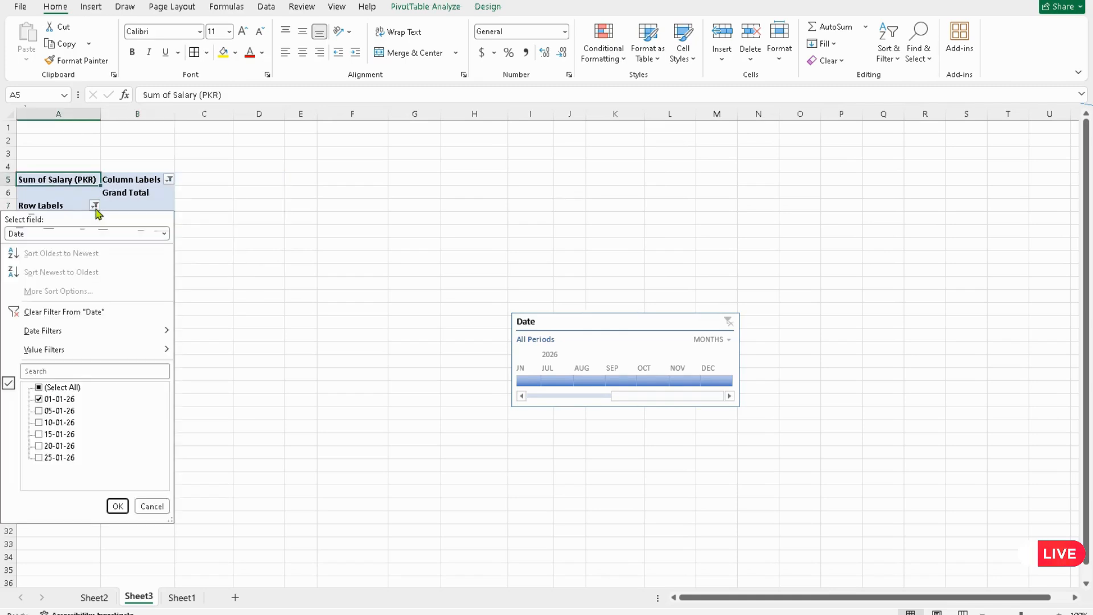
left_click(55, 412)
left_click(118, 506)
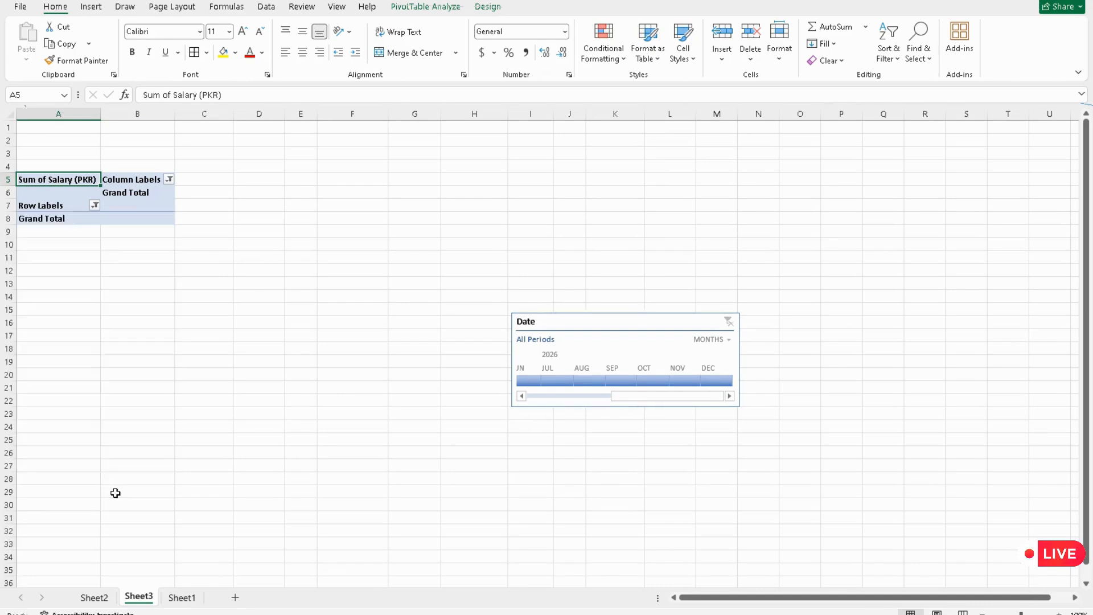
left_click(527, 382)
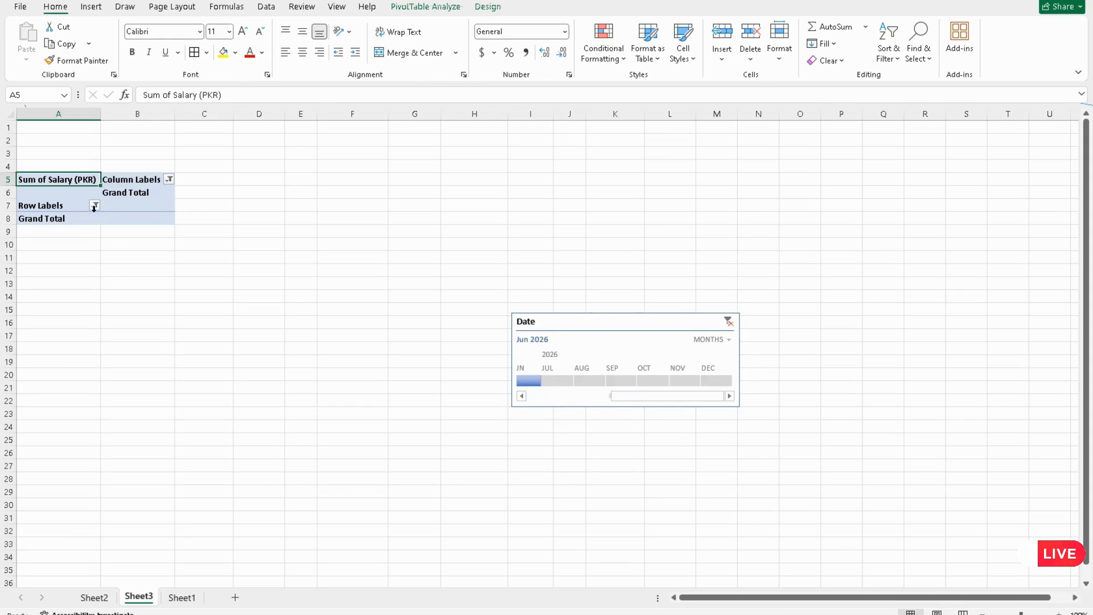
Step: Filter the Date row labels to show only 10-01-26, then clear the Date timeline filter
left_click(94, 206)
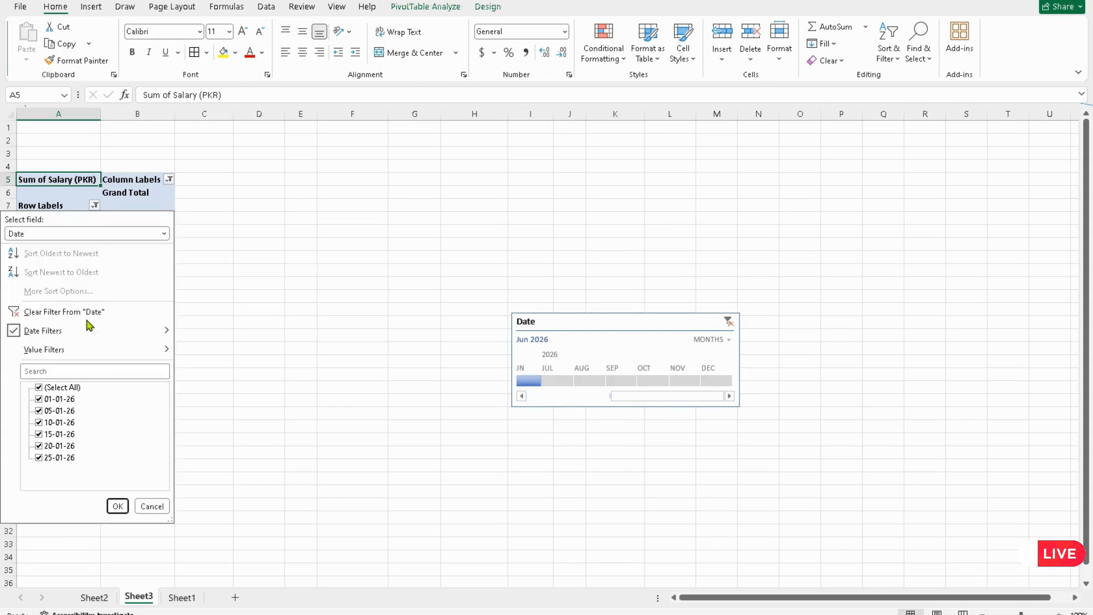
left_click(51, 388)
left_click(39, 388)
left_click(38, 422)
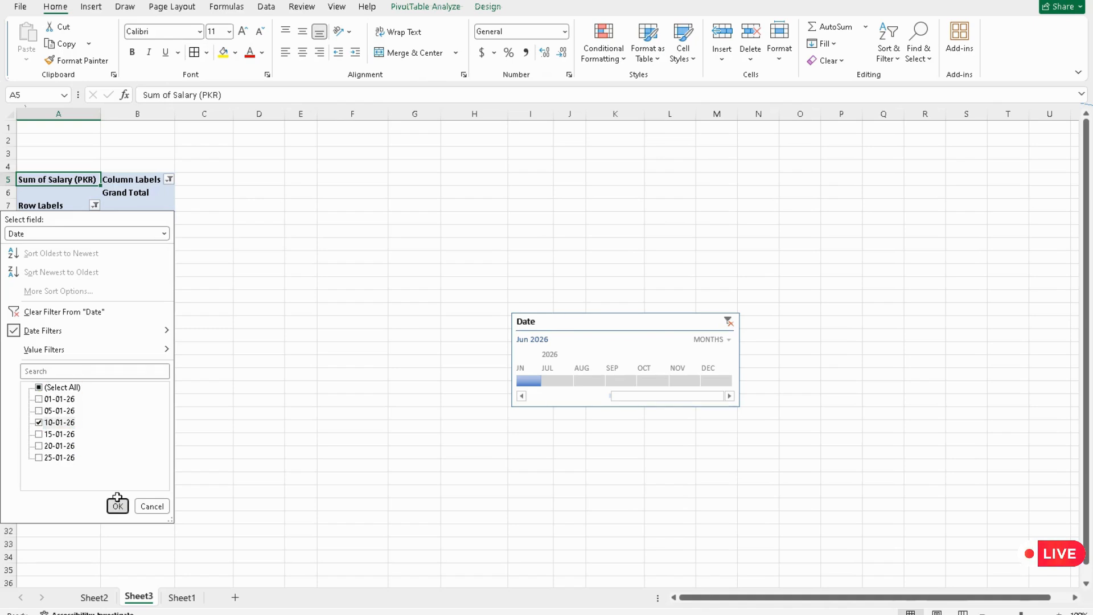
left_click(118, 506)
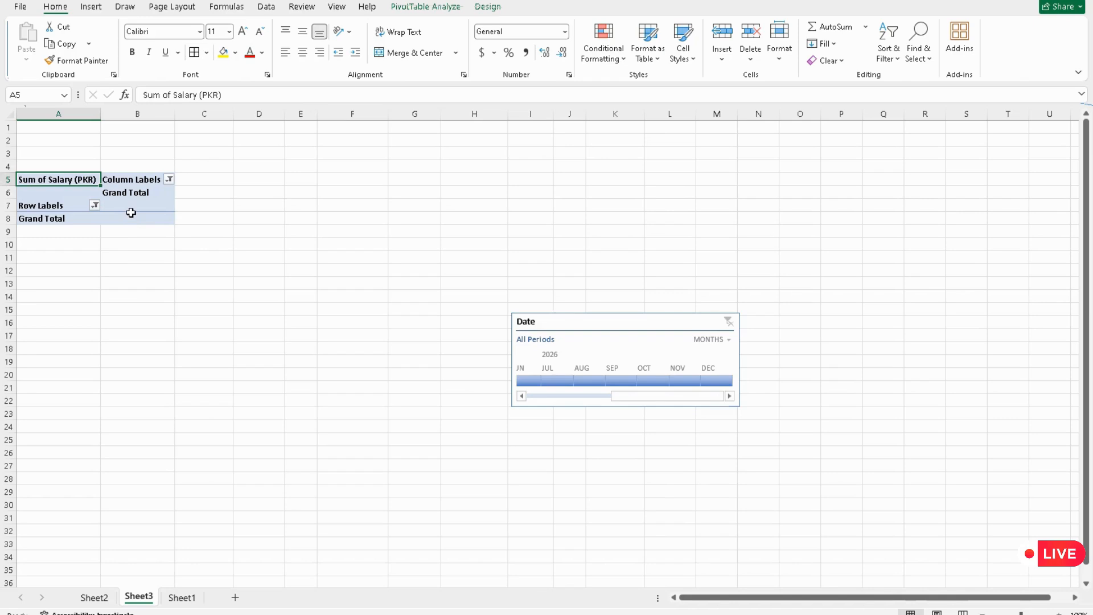
left_click(728, 321)
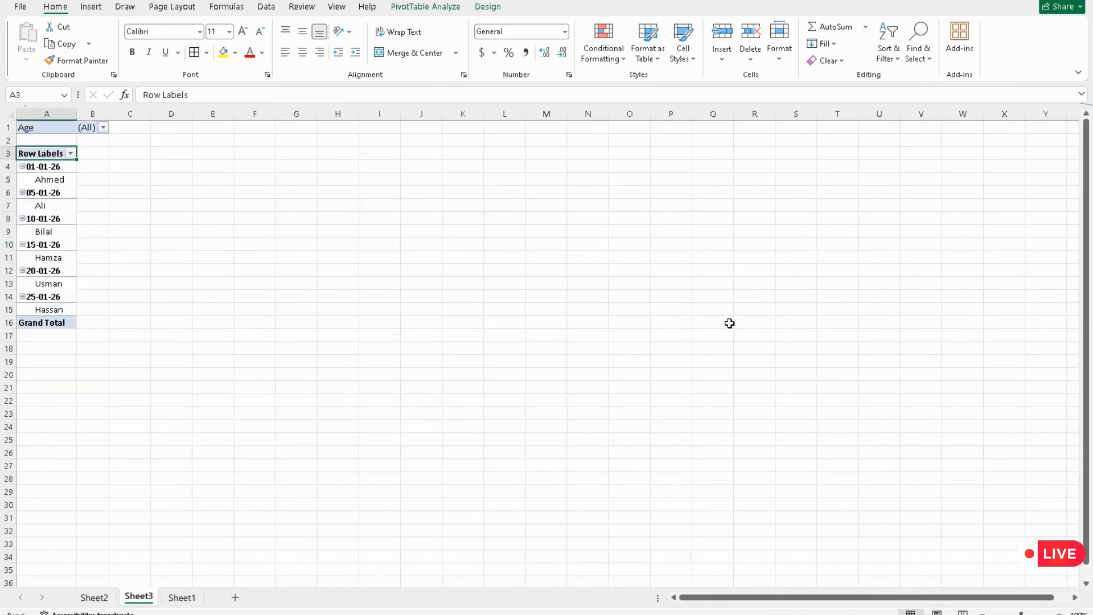
Step: Undo the last four actions to revert the PivotTable changes
key("ctrl+z")
key("ctrl+z")
key("ctrl+z")
key("ctrl+z")
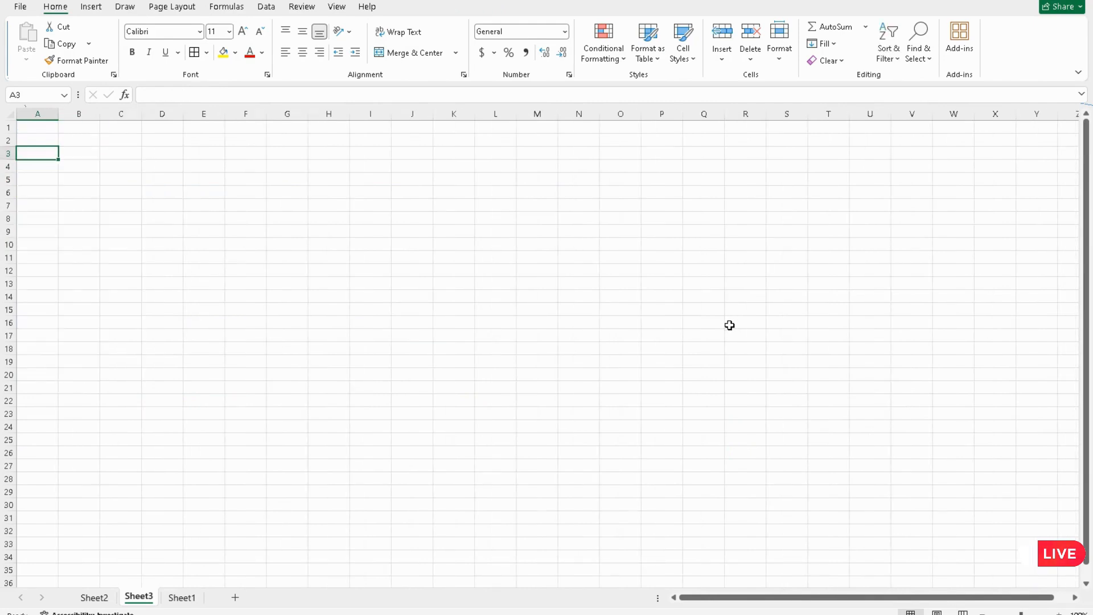
key("ctrl+z")
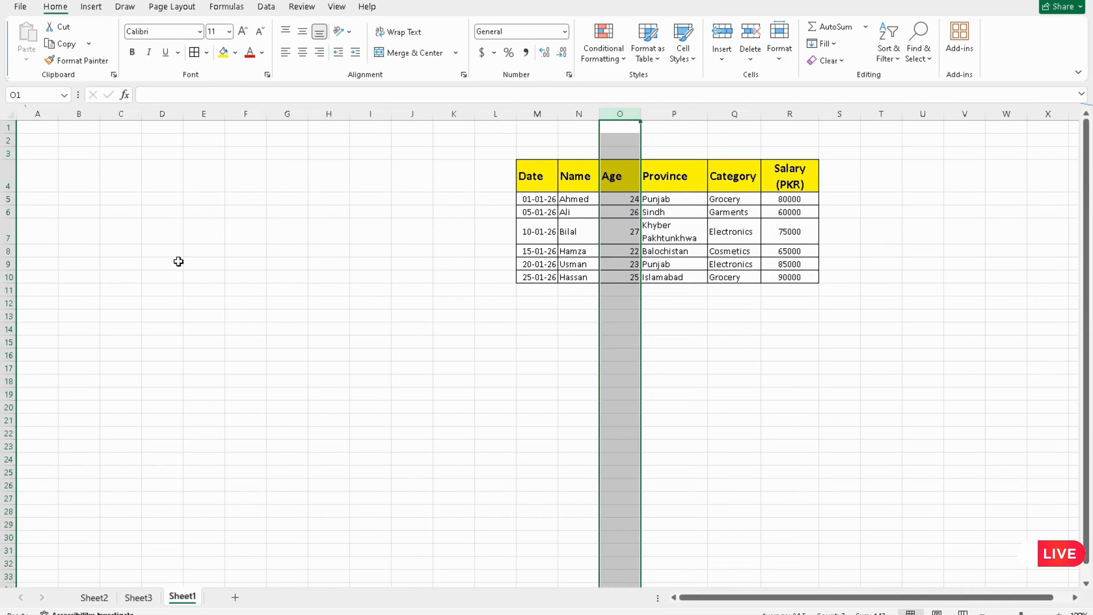
Step: Insert a hyperlink on the name Ahmed in N5 linking to the Documents FeedbackHub folder
left_click(332, 223)
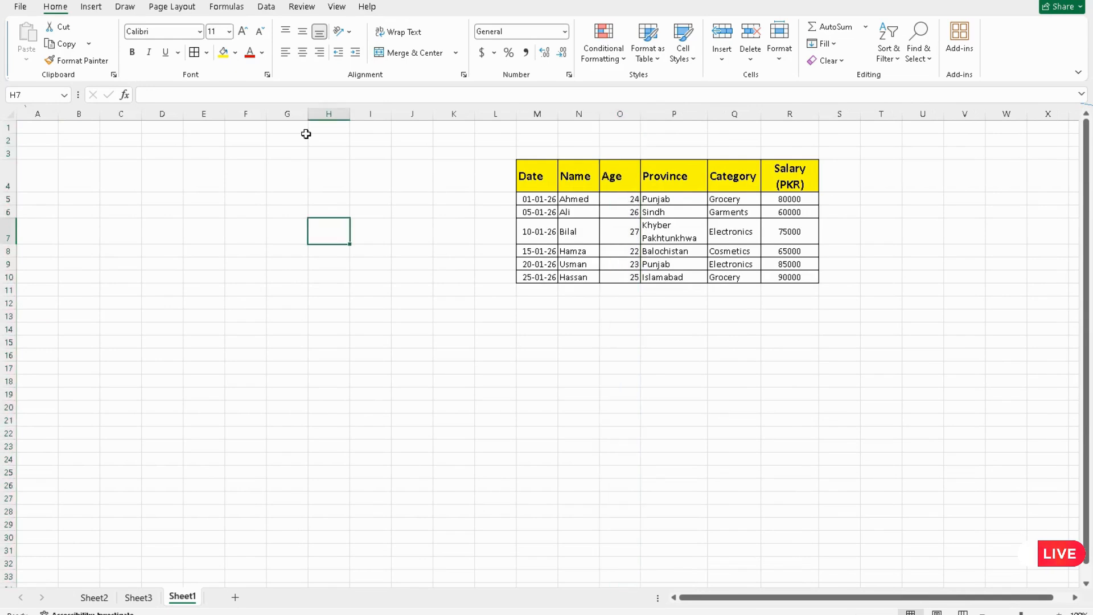
left_click(92, 8)
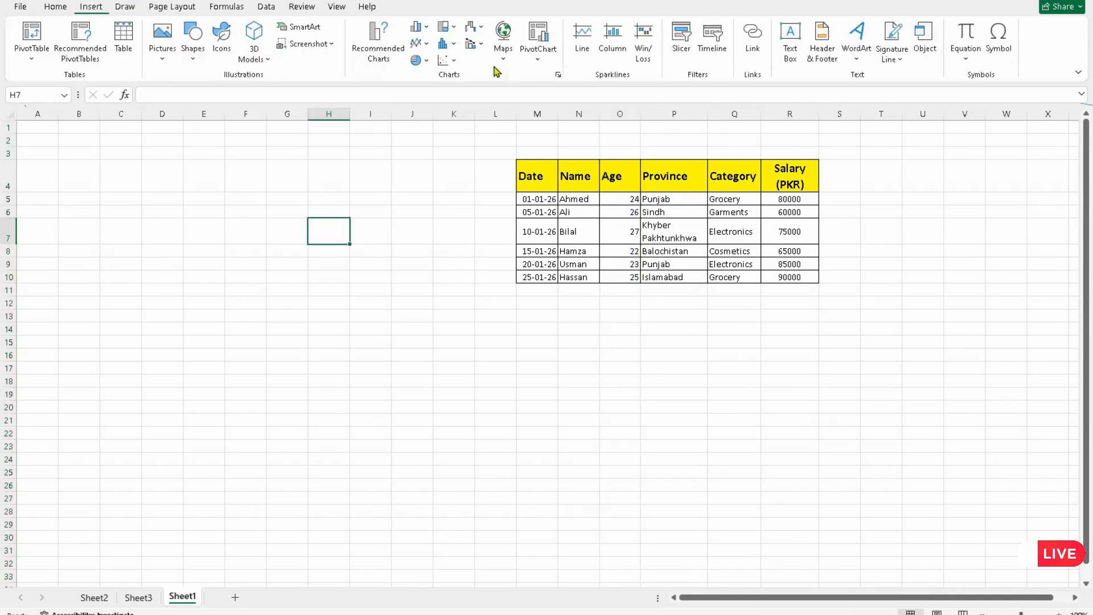
left_click(587, 200)
left_click(751, 38)
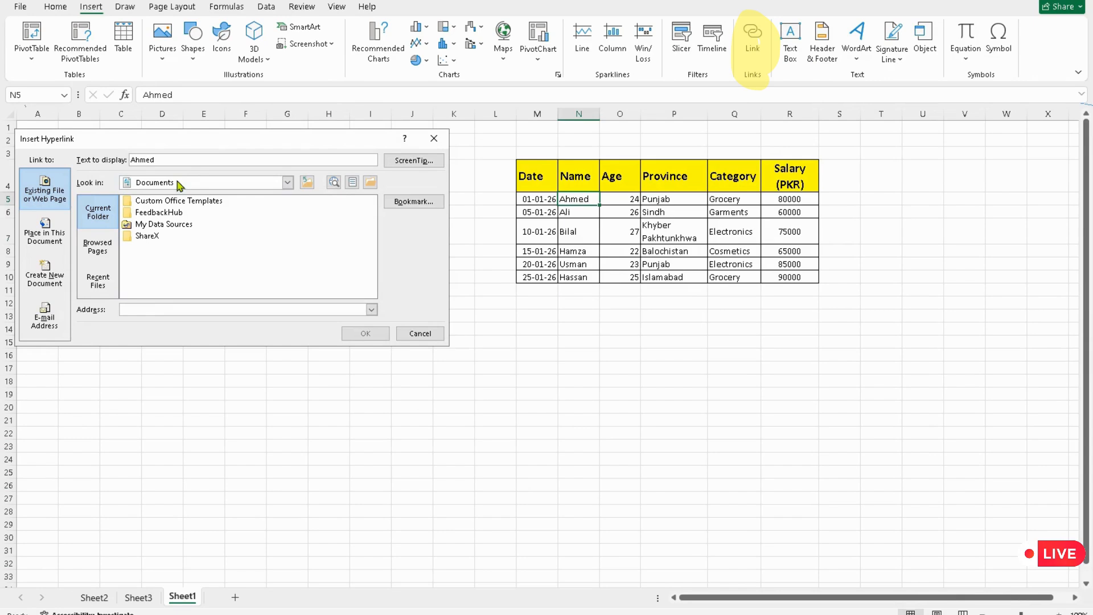
left_click(97, 247)
left_click(83, 279)
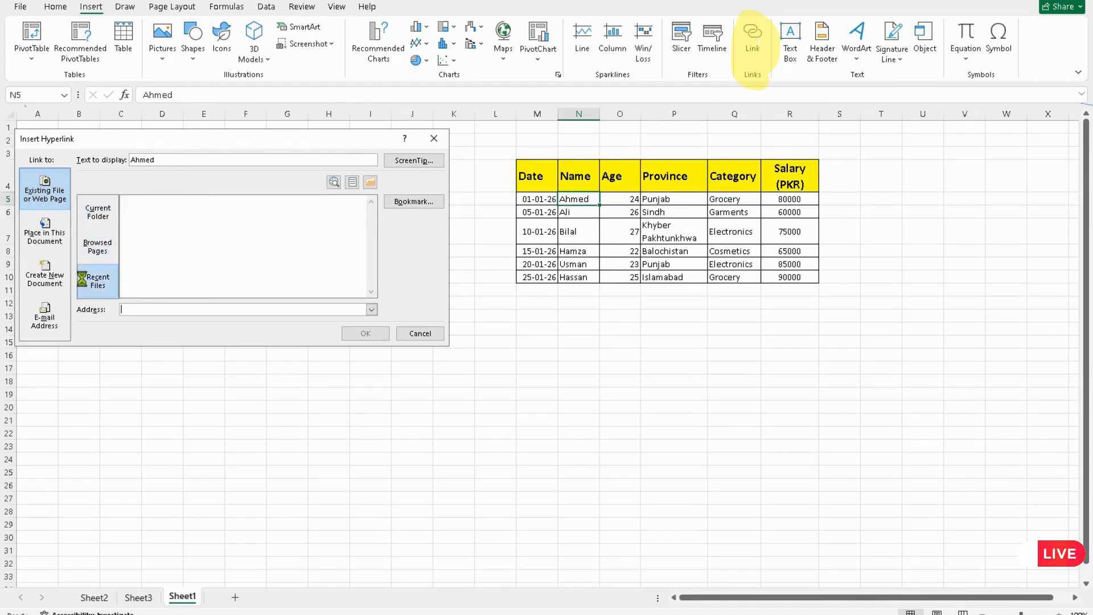
left_click(97, 211)
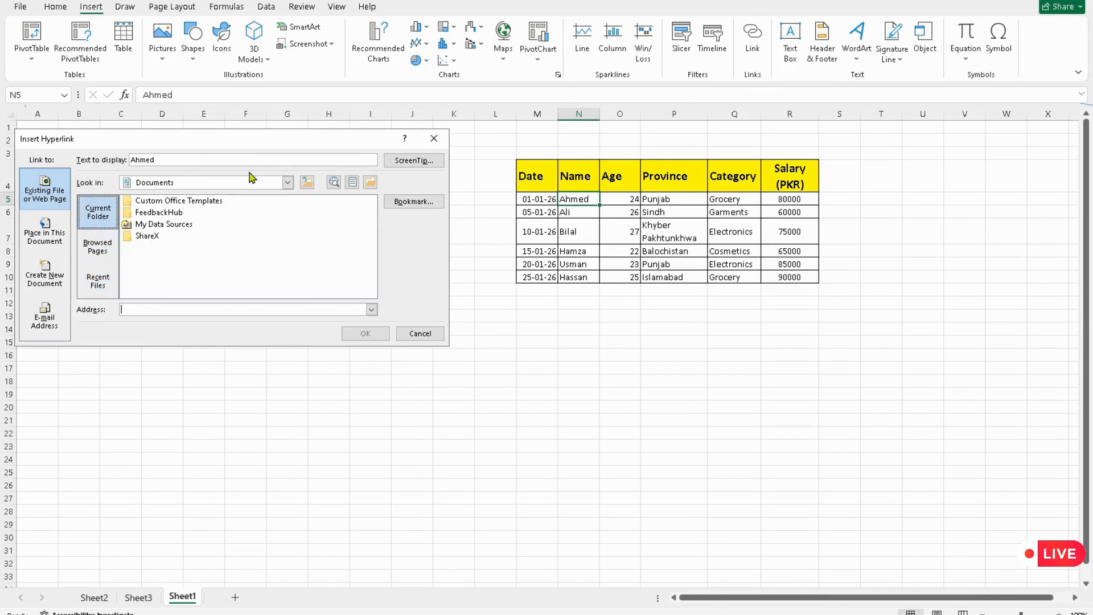
left_click(369, 182)
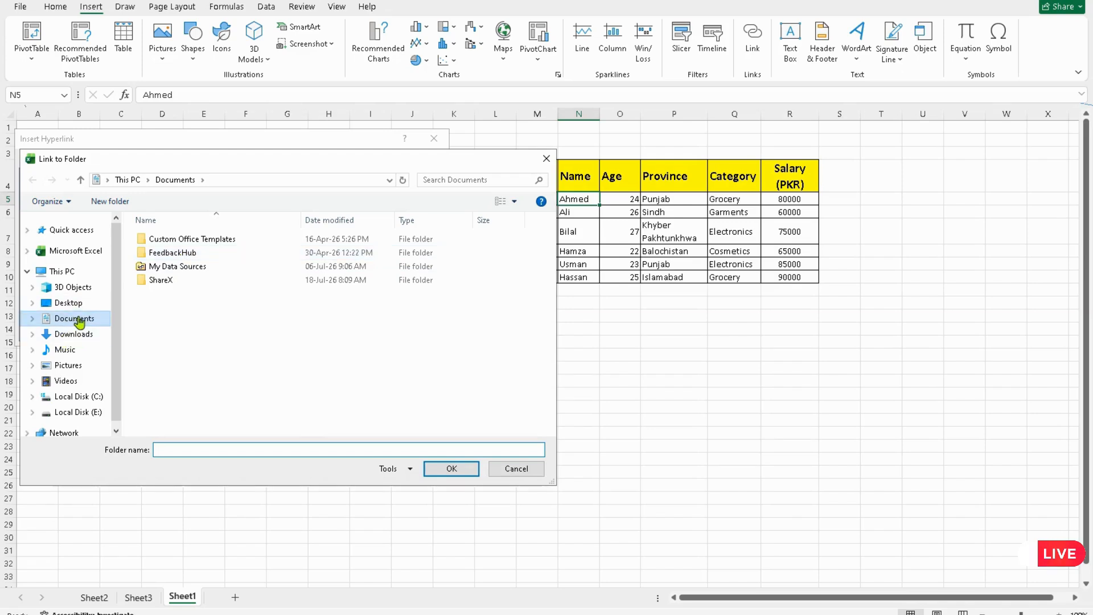
left_click(168, 254)
left_click(440, 470)
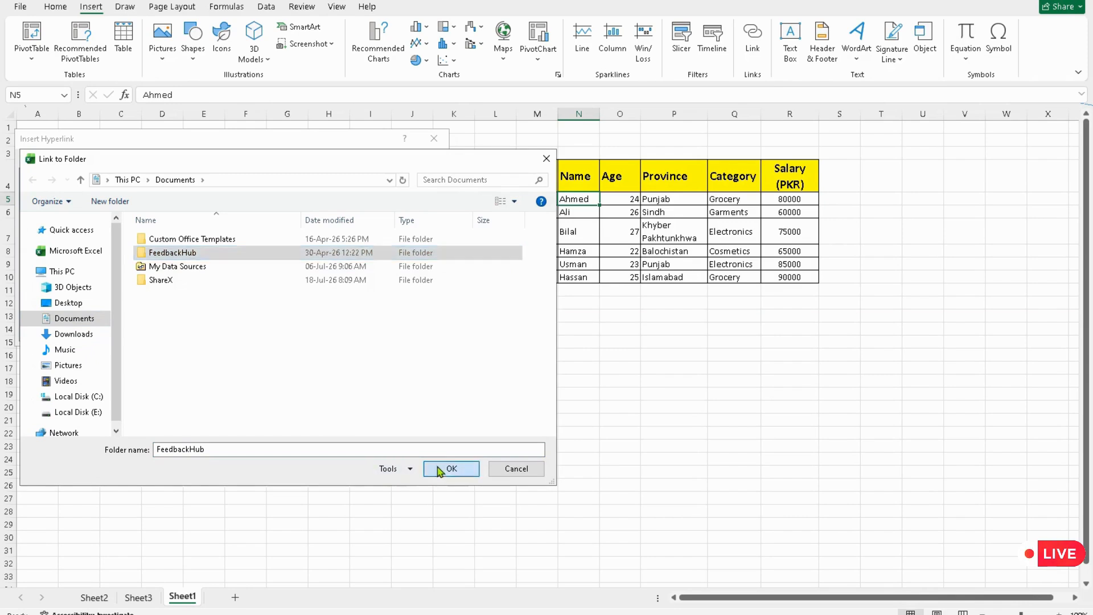
left_click(361, 335)
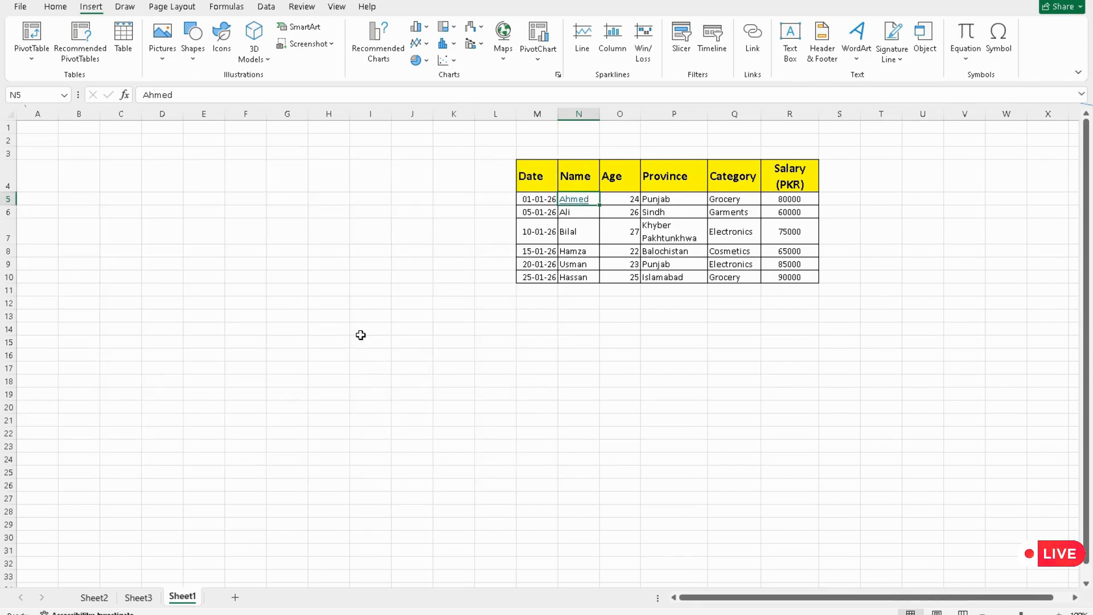
Step: Follow the Ahmed hyperlink to test it and close the security notice
left_click(575, 203)
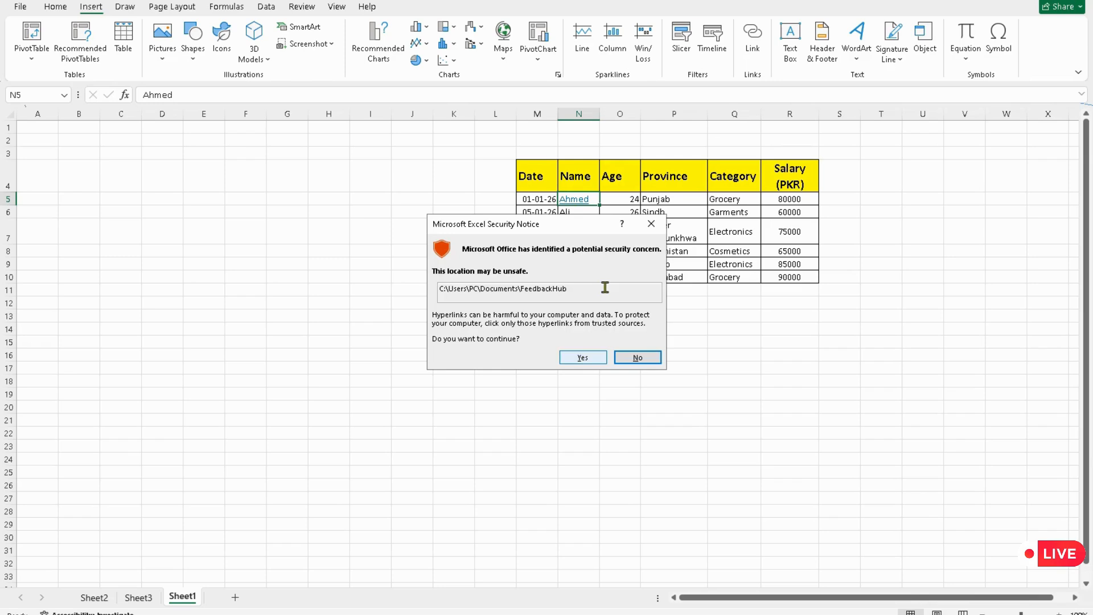
left_click(652, 223)
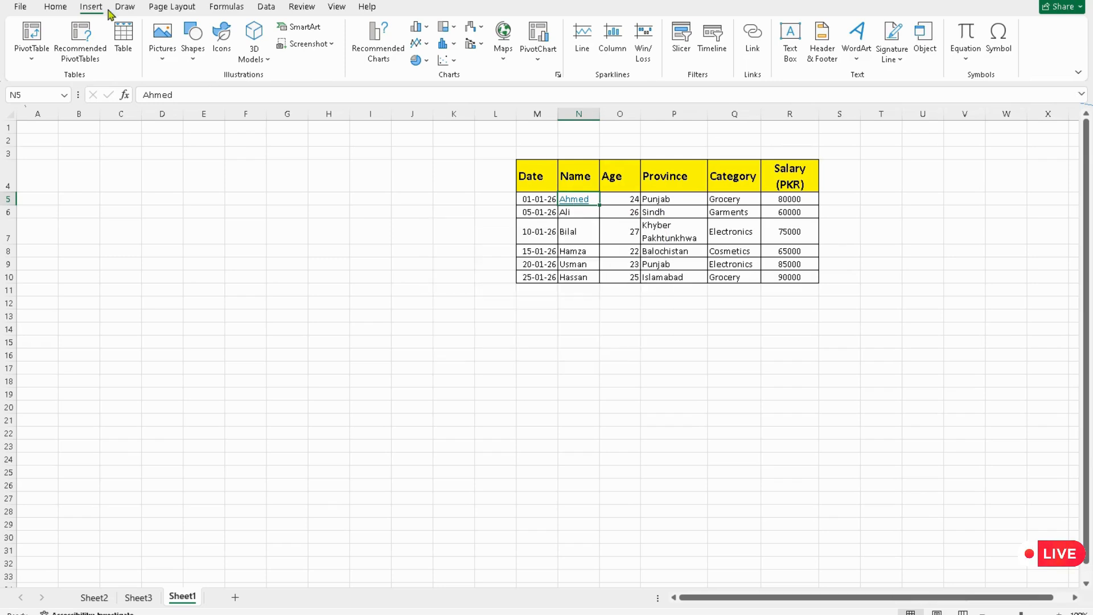